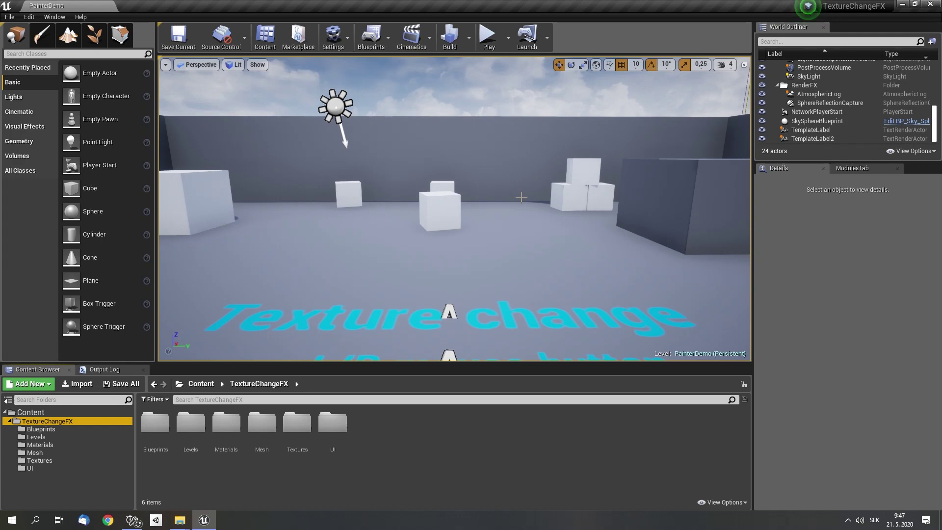
# - Create a DefaultPawn-based Blueprint class named BP_Painter in the Blueprints folder
pyautogui.doubleClick(155, 423)
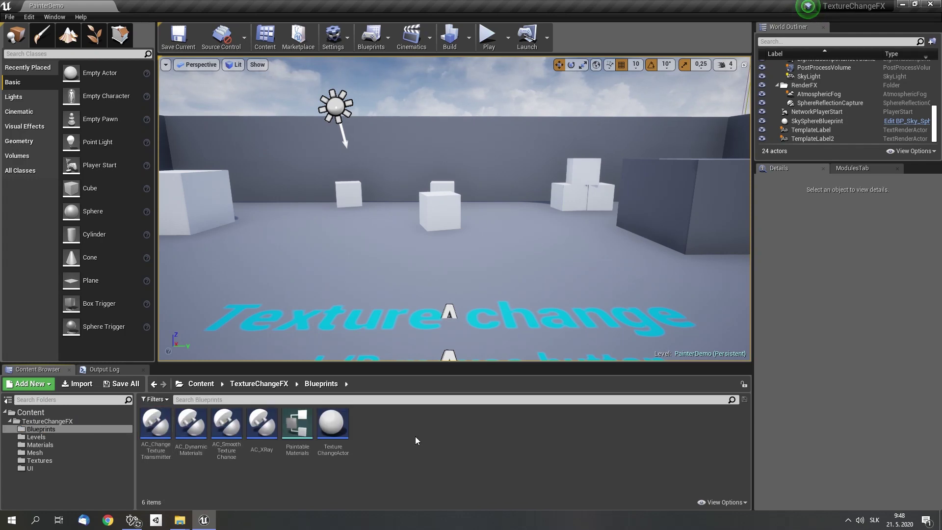
pyautogui.rightClick(415, 437)
pyautogui.click(446, 217)
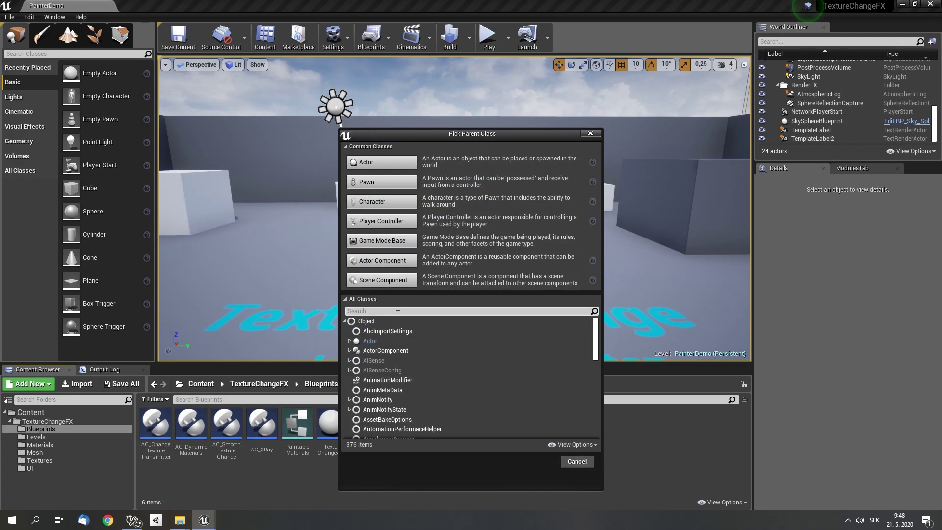
pyautogui.write('defau')
pyautogui.click(393, 350)
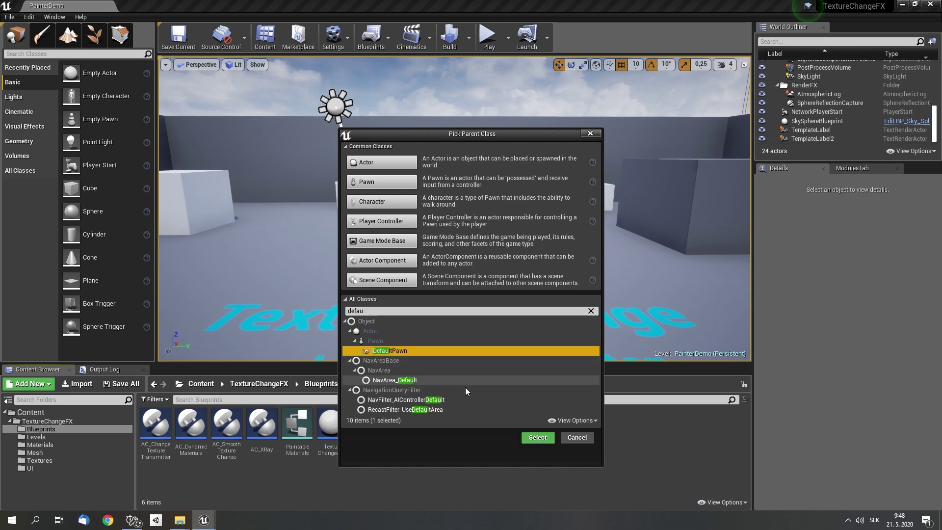
pyautogui.click(548, 438)
pyautogui.write('B')
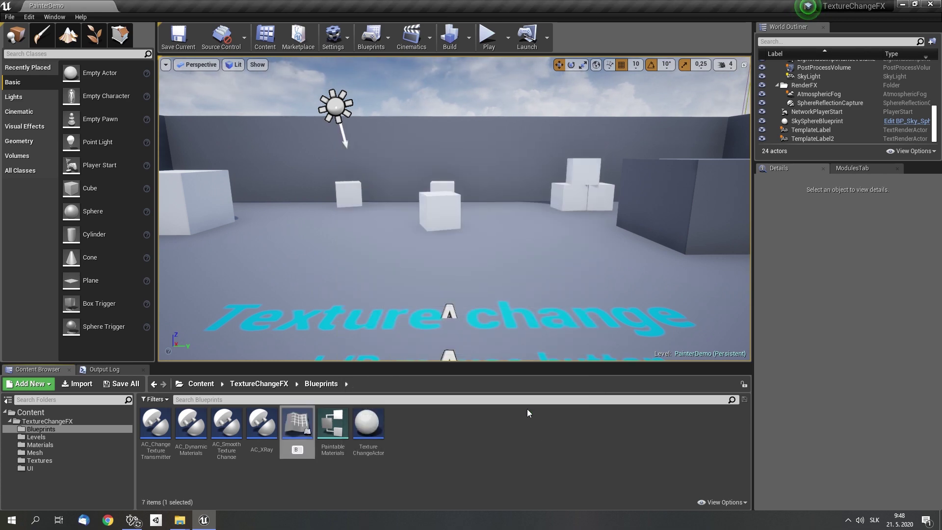
pyautogui.write('P_Pai')
pyautogui.write('nter')
pyautogui.press('Return')
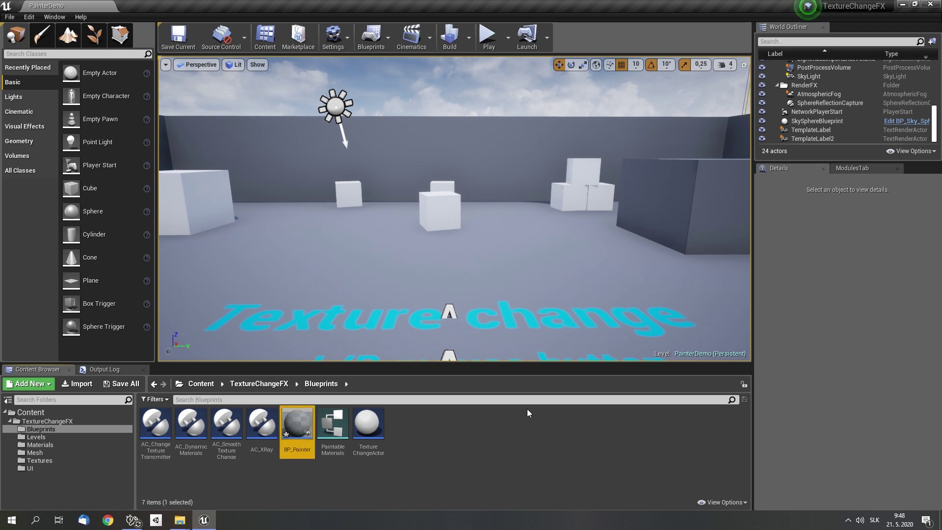
# - Open BP_Painter's Event Graph and delete the ActorBeginOverlap and Tick event nodes
pyautogui.doubleClick(301, 431)
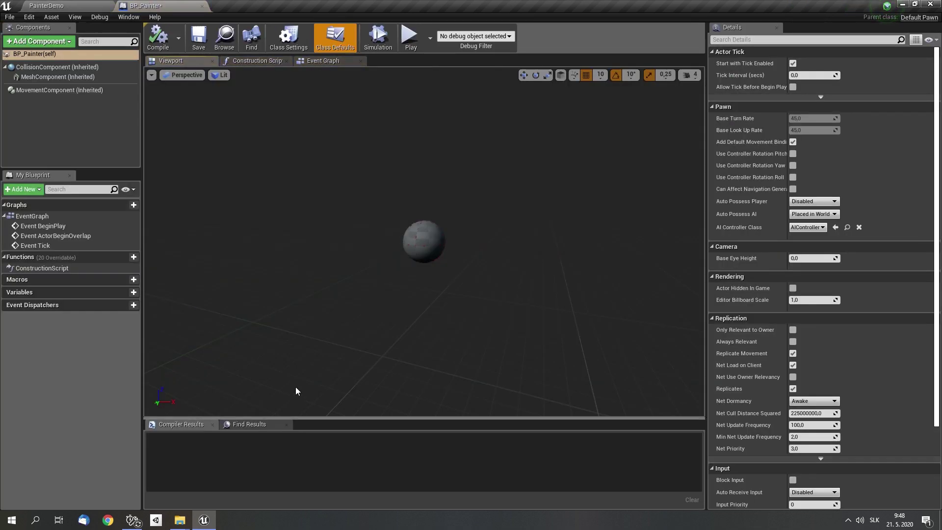
pyautogui.click(319, 61)
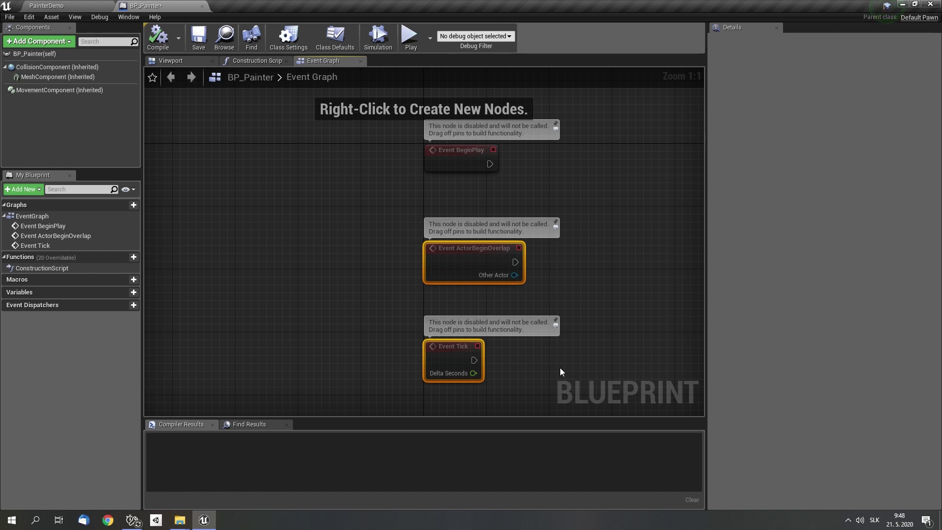
pyautogui.press('Delete')
# - Add an AC_ChangeTextureTransmitter component to BP_Painter and select it
pyautogui.click(61, 42)
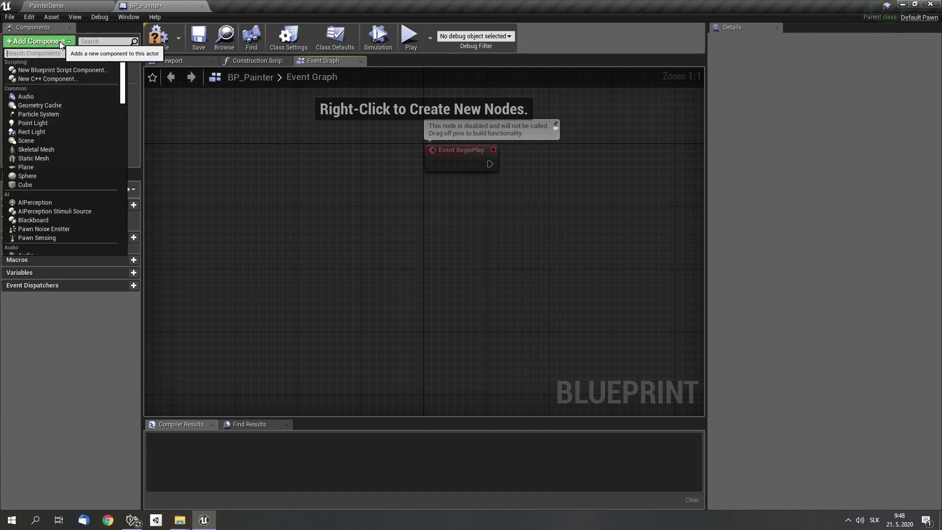
pyautogui.write('ac')
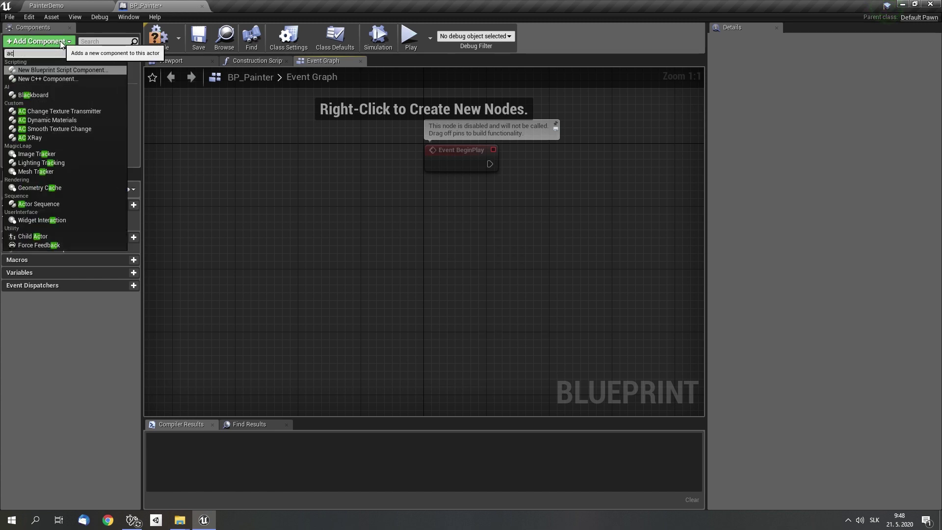
pyautogui.write('_te')
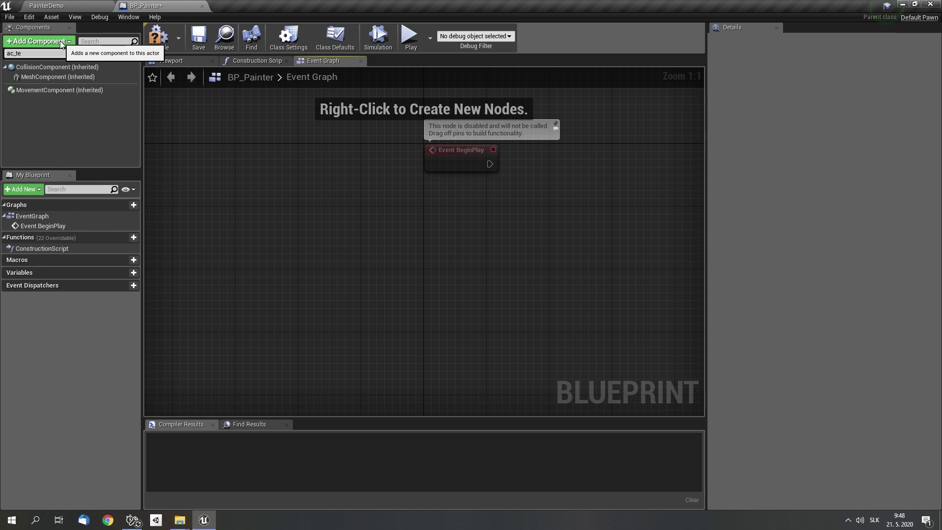
pyautogui.press('BackSpace')
pyautogui.press('BackSpace')
pyautogui.press('BackSpace')
pyautogui.write('tex')
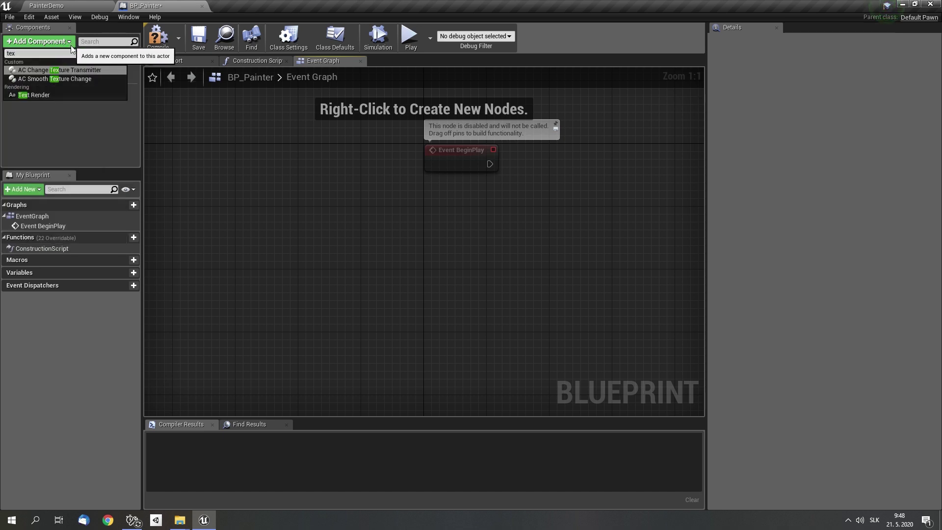
pyautogui.click(81, 69)
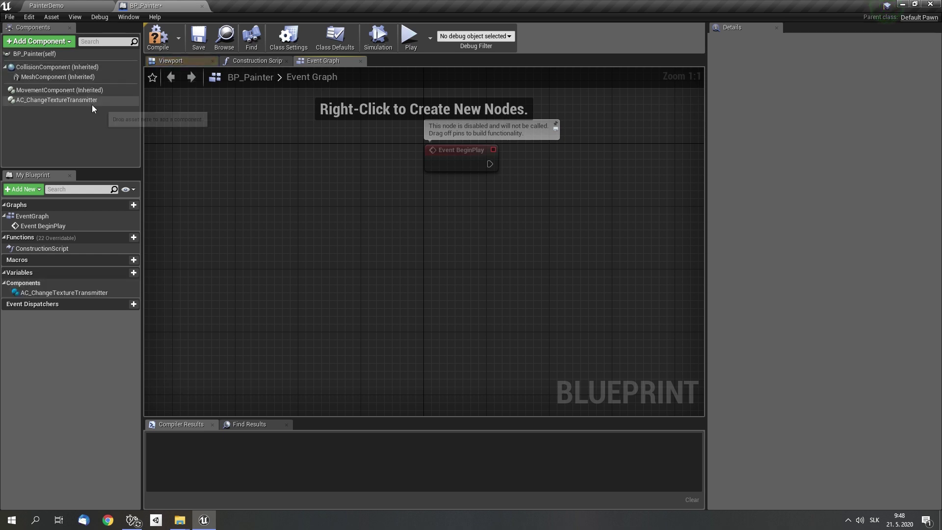
pyautogui.click(88, 102)
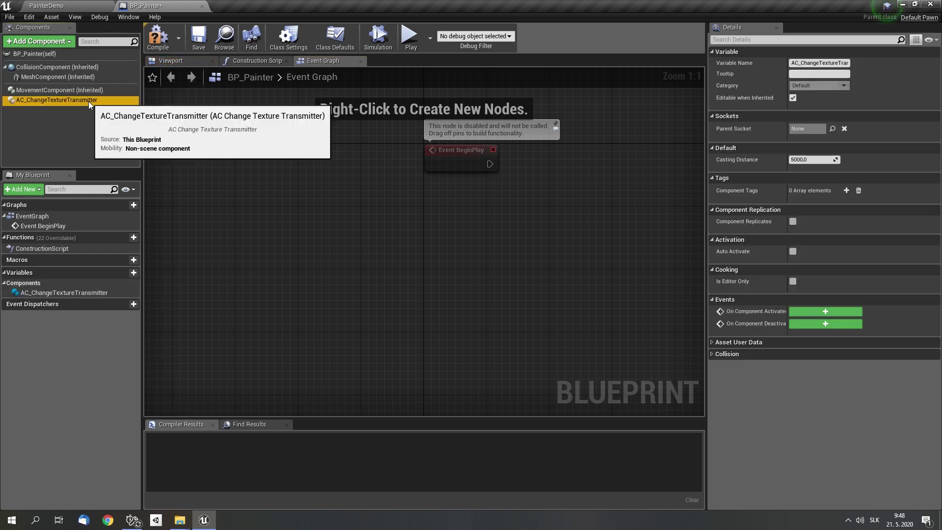
# - Add a Left Mouse Button event node to the graph
pyautogui.rightClick(456, 222)
pyautogui.write('left')
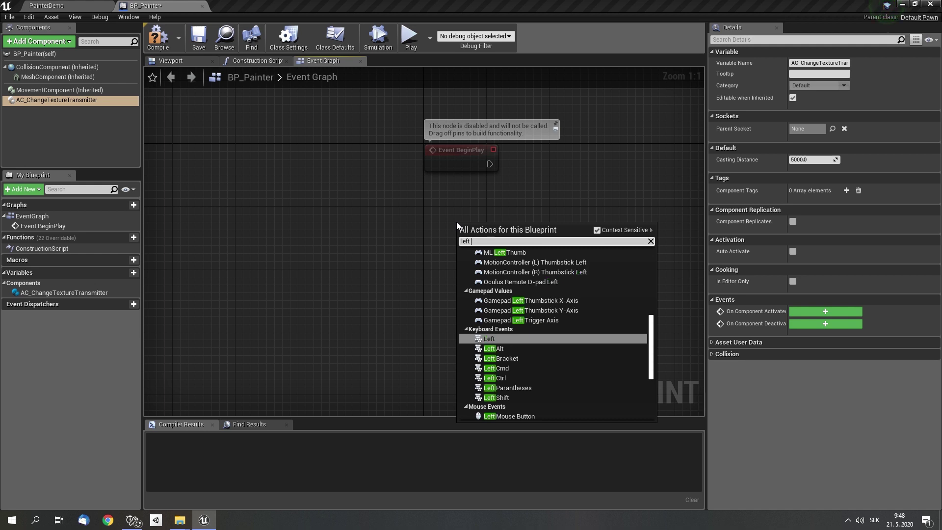
pyautogui.write(' mouse')
pyautogui.press('Return')
pyautogui.moveTo(478, 236); pyautogui.dragTo(455, 334)
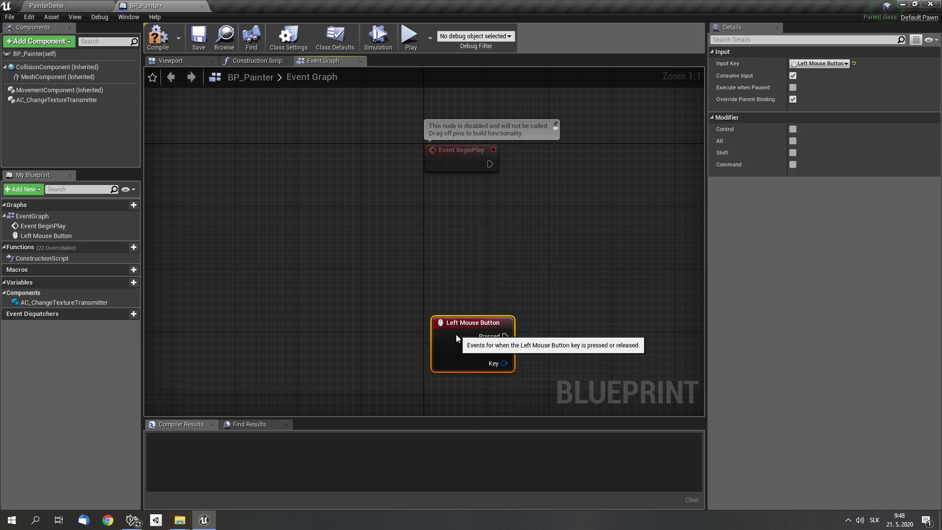
pyautogui.moveTo(455, 334); pyautogui.dragTo(381, 242, button='right')
# - Place an AC Change Texture Transmitter getter and call Set Next Texture from it on Released
pyautogui.moveTo(57, 100); pyautogui.dragTo(526, 252)
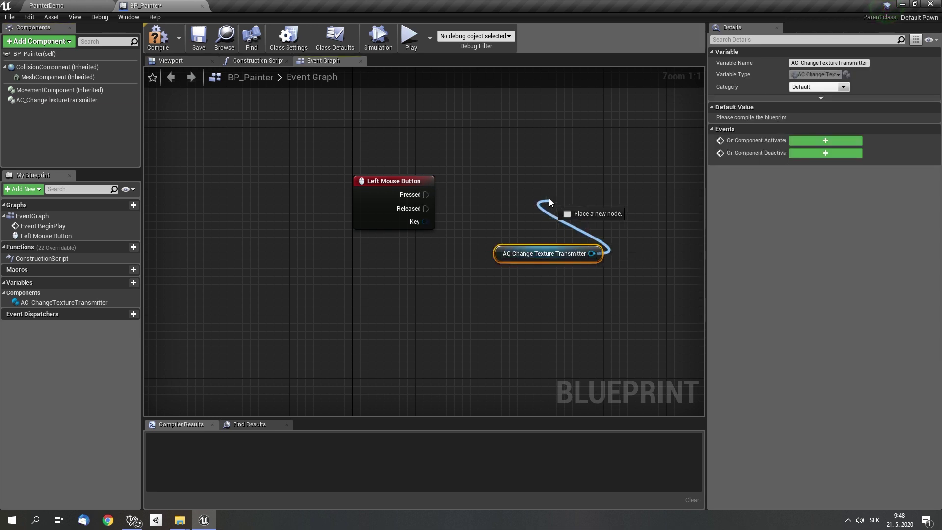
pyautogui.moveTo(590, 254)
pyautogui.mouseDown()
pyautogui.moveTo(502, 146)
pyautogui.moveTo(520, 202)
pyautogui.moveTo(421, 210)
pyautogui.mouseUp()
pyautogui.write('set next')
pyautogui.press('Return')
pyautogui.keyDown('ctrl'); pyautogui.click(540, 254); pyautogui.keyUp('ctrl')
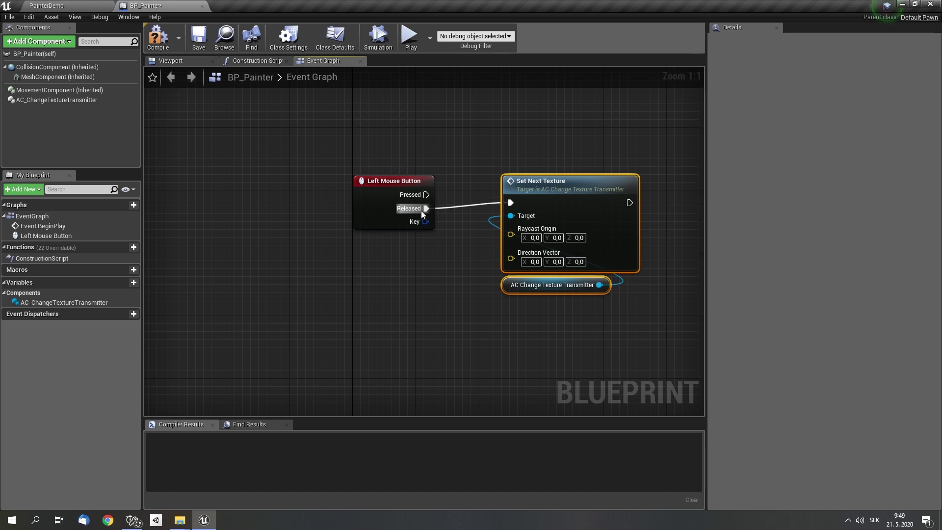
pyautogui.click(522, 314)
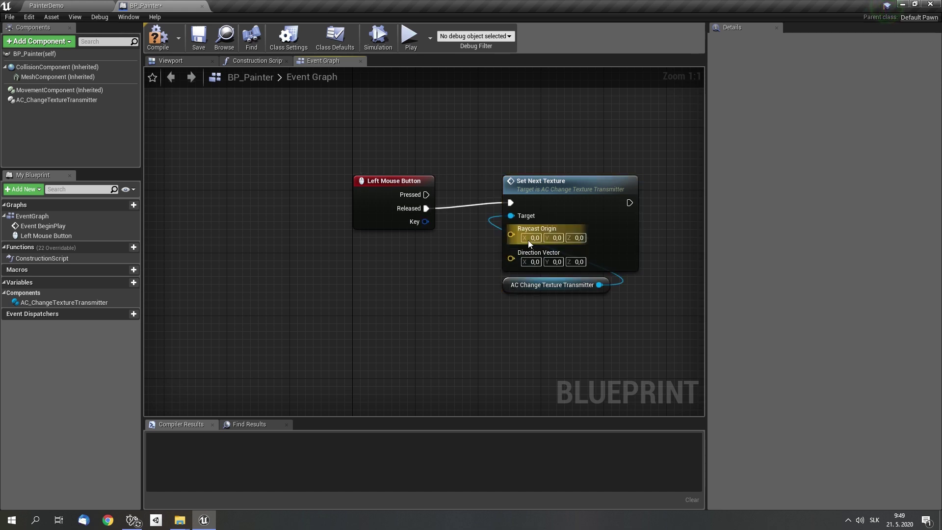
# - Feed GetActorLocation into Set Next Texture's Raycast Origin
pyautogui.moveTo(511, 234); pyautogui.dragTo(508, 327)
pyautogui.write('get')
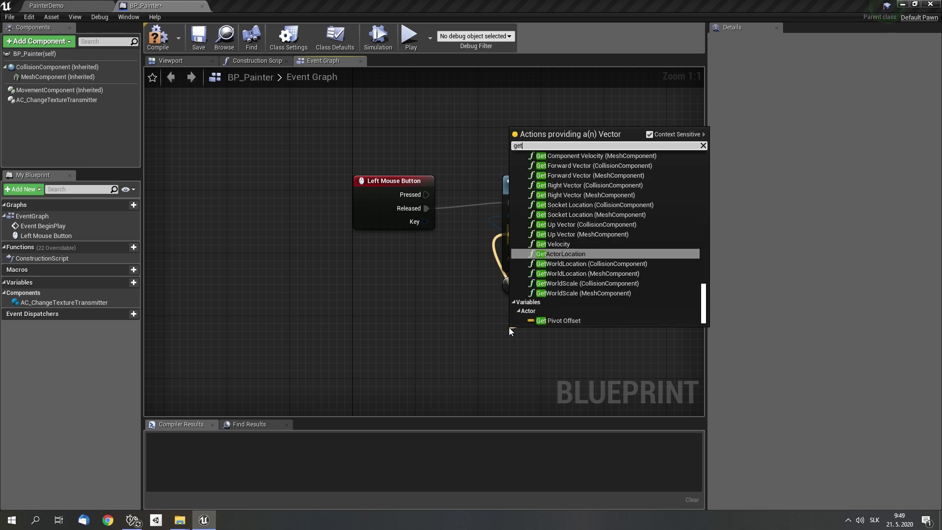
pyautogui.write('actorlocation')
pyautogui.press('Return')
pyautogui.moveTo(508, 328); pyautogui.dragTo(539, 310)
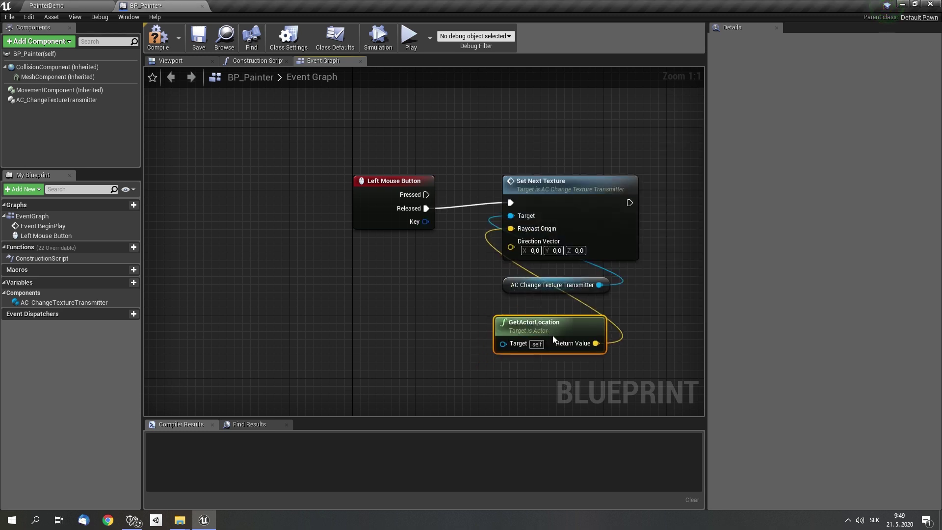
pyautogui.moveTo(541, 303); pyautogui.dragTo(448, 194, button='right')
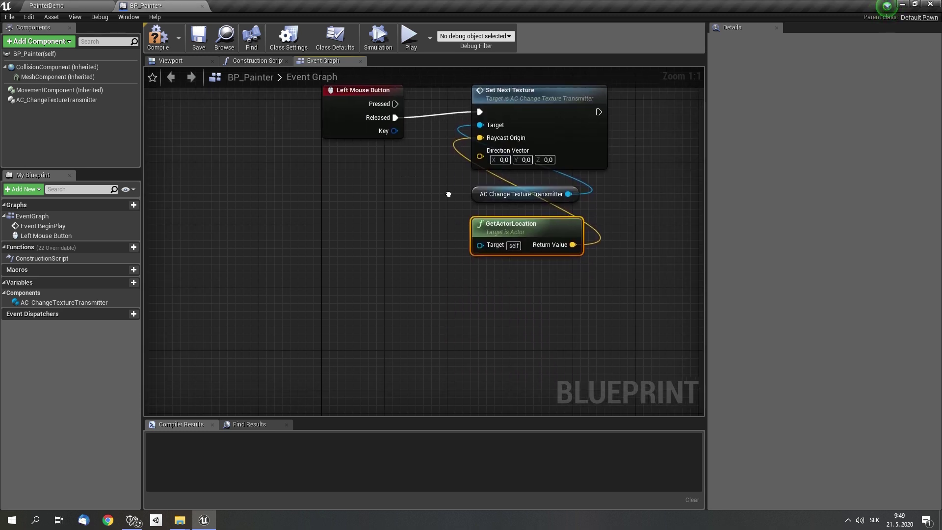
# - Wire Get Control Rotation's forward vector into Direction Vector and select the helper nodes
pyautogui.rightClick(457, 291)
pyautogui.write('getcontrol')
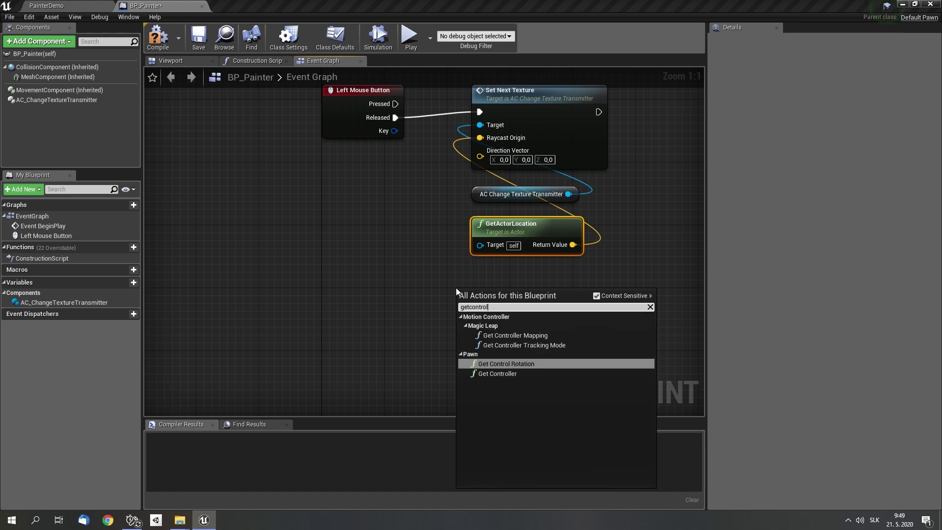
pyautogui.press('Return')
pyautogui.moveTo(466, 295); pyautogui.dragTo(351, 294)
pyautogui.moveTo(447, 315); pyautogui.dragTo(514, 320)
pyautogui.write('forward')
pyautogui.press('Return')
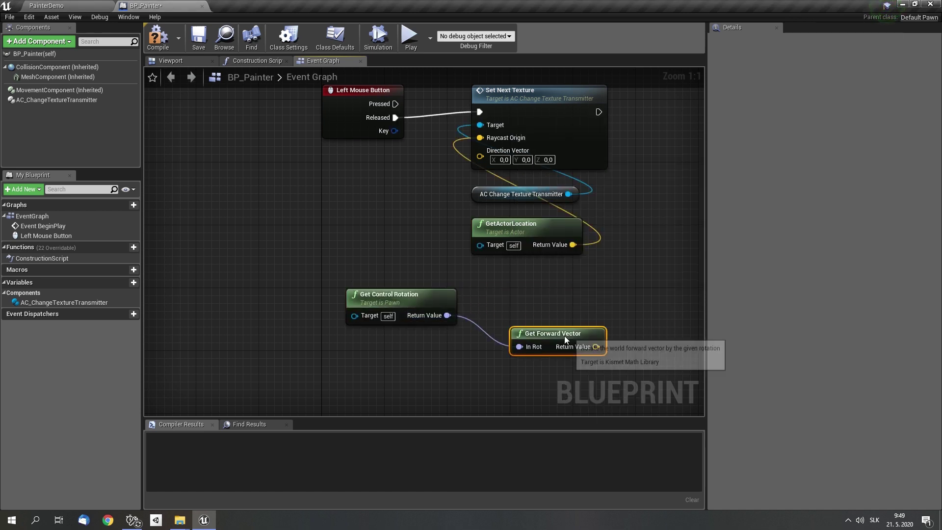
pyautogui.moveTo(564, 335)
pyautogui.mouseDown()
pyautogui.moveTo(525, 304)
pyautogui.moveTo(480, 150)
pyautogui.mouseUp()
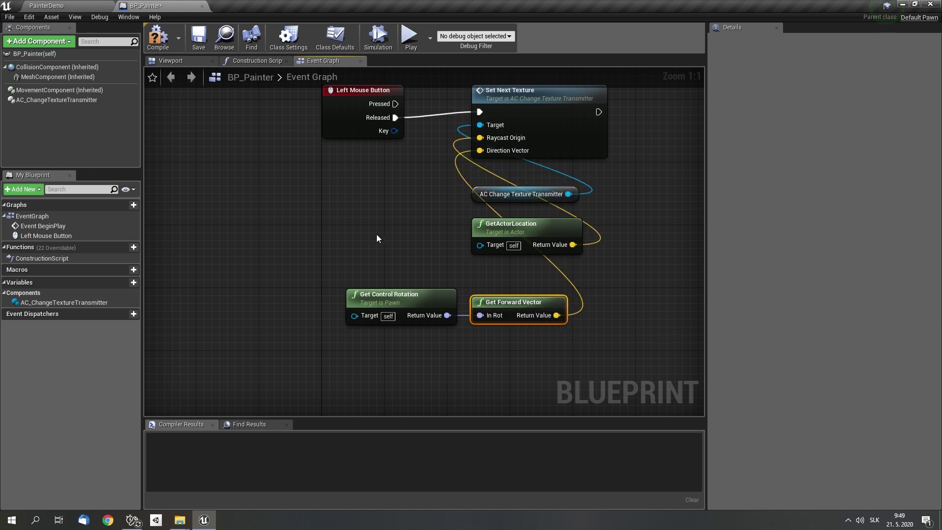
pyautogui.moveTo(376, 234); pyautogui.dragTo(545, 306)
# - Collapse the helper nodes into a GetLocationAndForward macro placed with the getter under Set Next Texture
pyautogui.rightClick(530, 229)
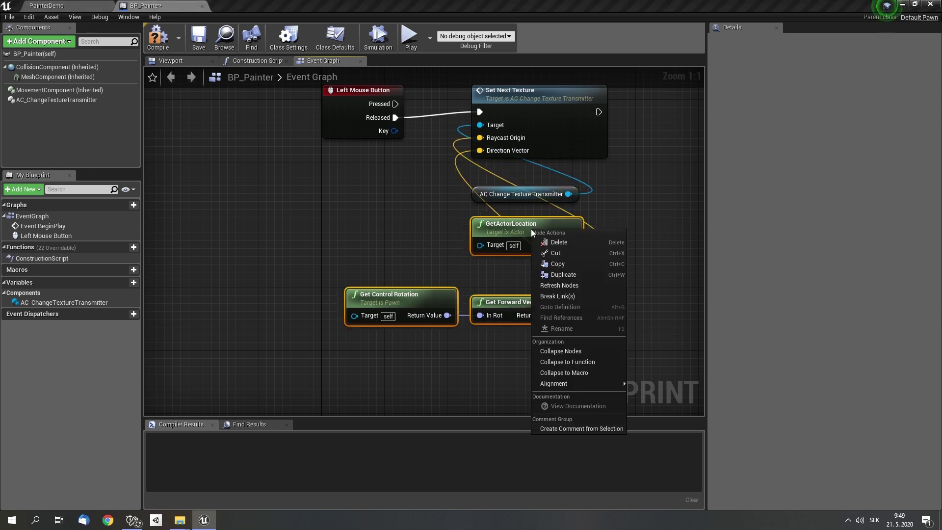
pyautogui.click(597, 374)
pyautogui.write('GetLocationAndForwa')
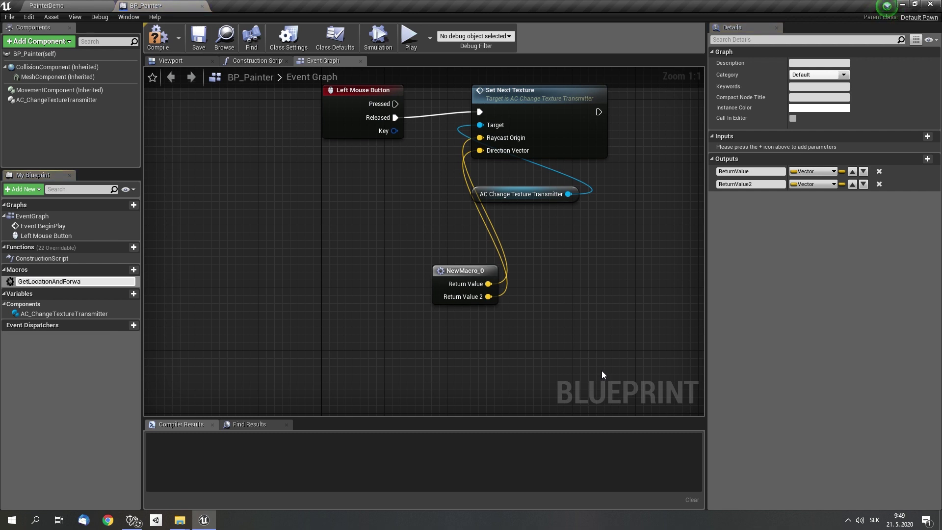
pyautogui.write('rd')
pyautogui.press('Return')
pyautogui.moveTo(473, 275)
pyautogui.mouseDown()
pyautogui.moveTo(520, 219)
pyautogui.moveTo(525, 178)
pyautogui.mouseUp()
pyautogui.keyDown('ctrl'); pyautogui.click(521, 193); pyautogui.keyUp('ctrl')
pyautogui.moveTo(418, 213); pyautogui.dragTo(429, 242, button='right')
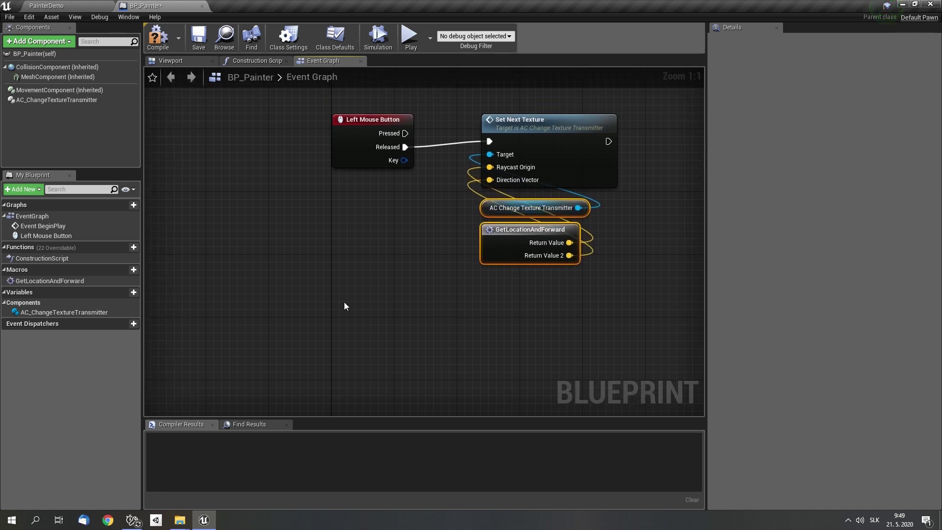
pyautogui.rightClick(343, 302)
# - Add a Right Mouse Button event with pasted copies of the transmitter getter and GetLocationAndForward macro
pyautogui.write('right mous')
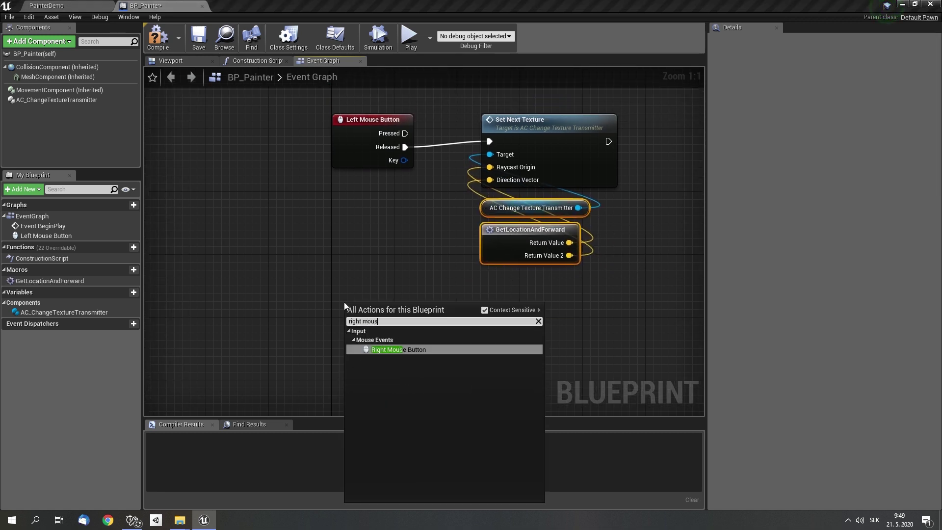
pyautogui.press('Return')
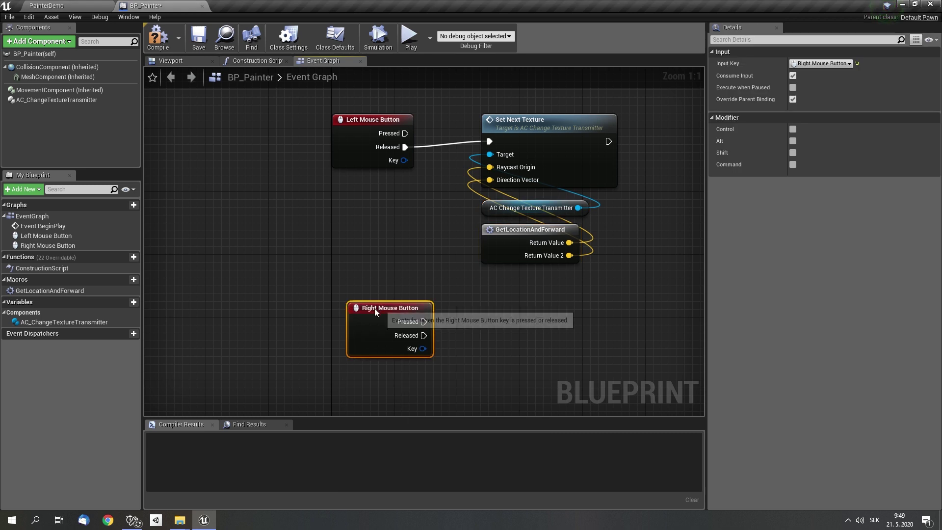
pyautogui.moveTo(374, 308); pyautogui.dragTo(361, 318)
pyautogui.moveTo(513, 307); pyautogui.dragTo(519, 216)
pyautogui.hotkey('ctrl', 'c')
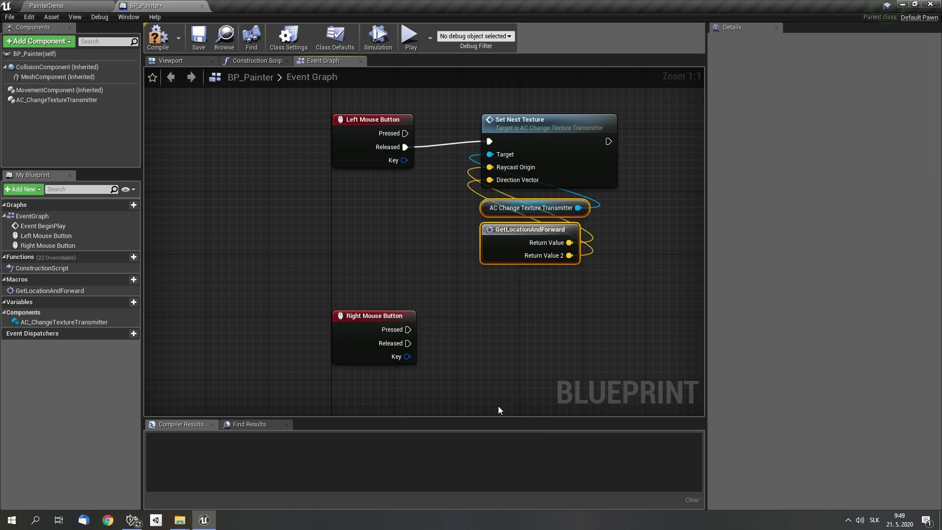
pyautogui.hotkey('ctrl', 'v')
pyautogui.moveTo(481, 406); pyautogui.dragTo(445, 298, button='right')
pyautogui.moveTo(445, 298); pyautogui.dragTo(430, 322)
# - Call Set Previous Texture on Released, fed the macro's location as Raycast Origin
pyautogui.moveTo(526, 319); pyautogui.dragTo(473, 251)
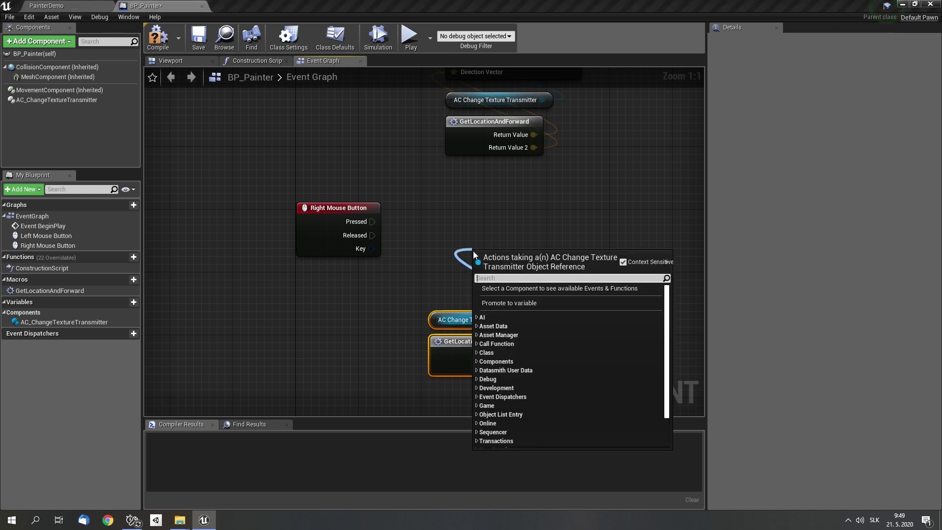
pyautogui.write('setpre')
pyautogui.press('Return')
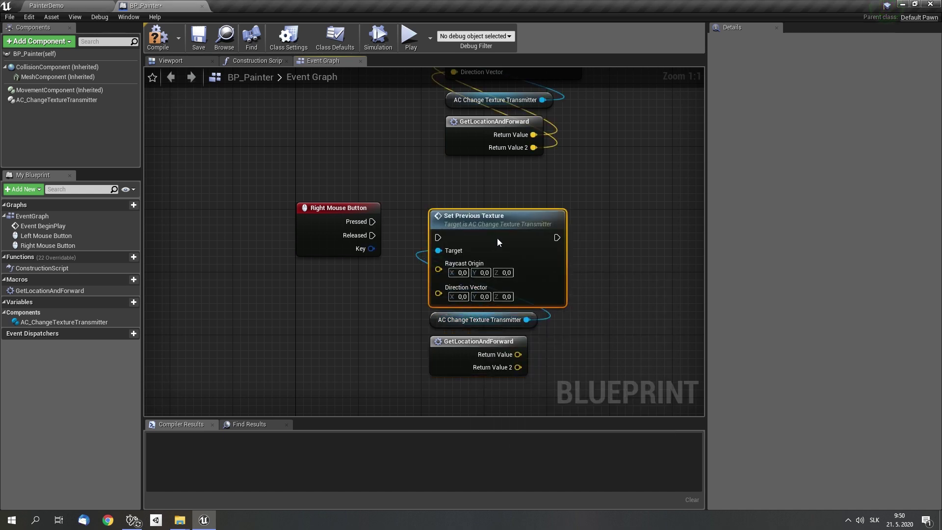
pyautogui.moveTo(439, 238); pyautogui.dragTo(372, 236)
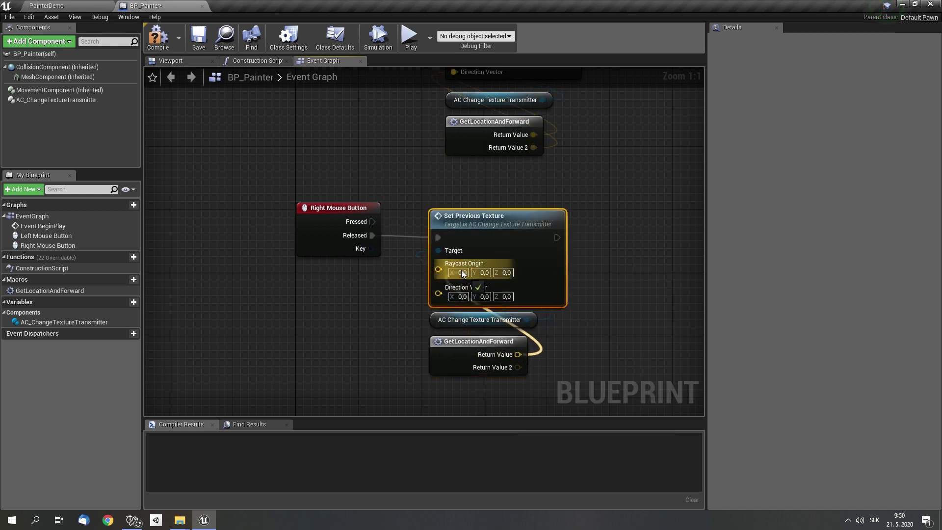
pyautogui.moveTo(438, 269)
pyautogui.mouseDown()
pyautogui.moveTo(488, 359)
pyautogui.moveTo(438, 276)
pyautogui.mouseUp()
# - Rename the GetLocationAndForward macro outputs to location and forwardDirection
pyautogui.click(50, 291)
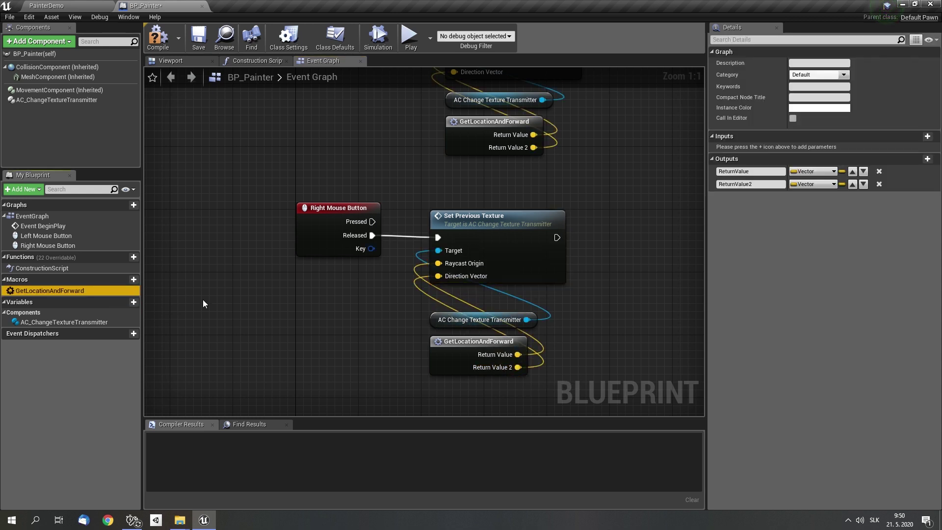
pyautogui.click(762, 171)
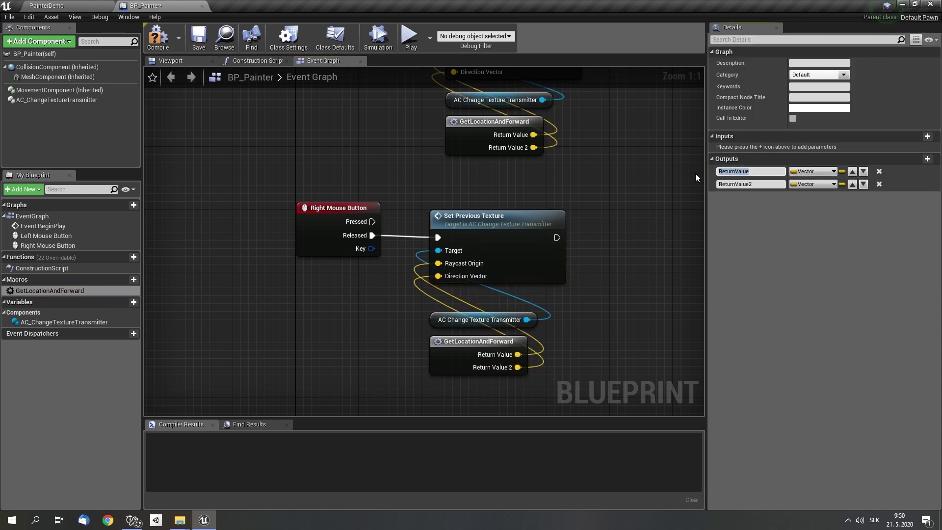
pyautogui.write('location')
pyautogui.click(758, 184)
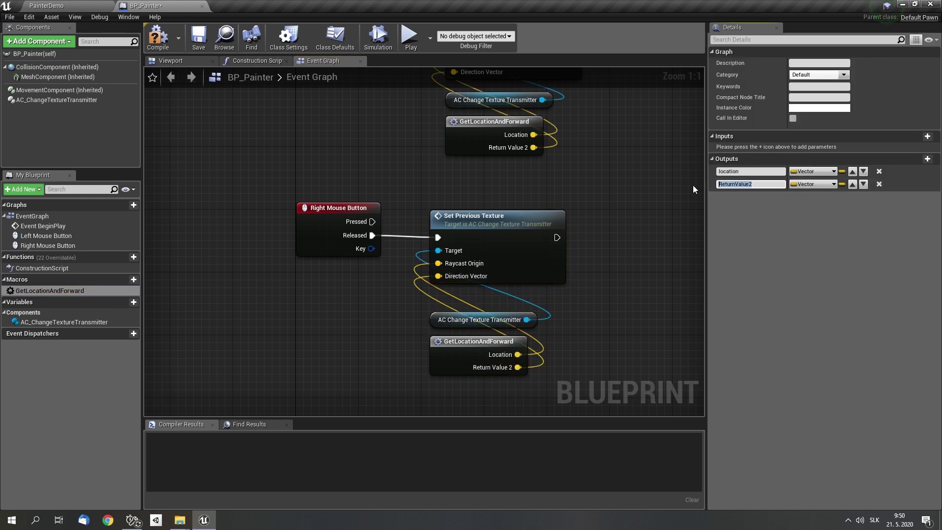
pyautogui.write('forwardDirection')
pyautogui.press('Return')
# - Save the BP_Painter blueprint
pyautogui.moveTo(692, 185); pyautogui.dragTo(588, 350, button='right')
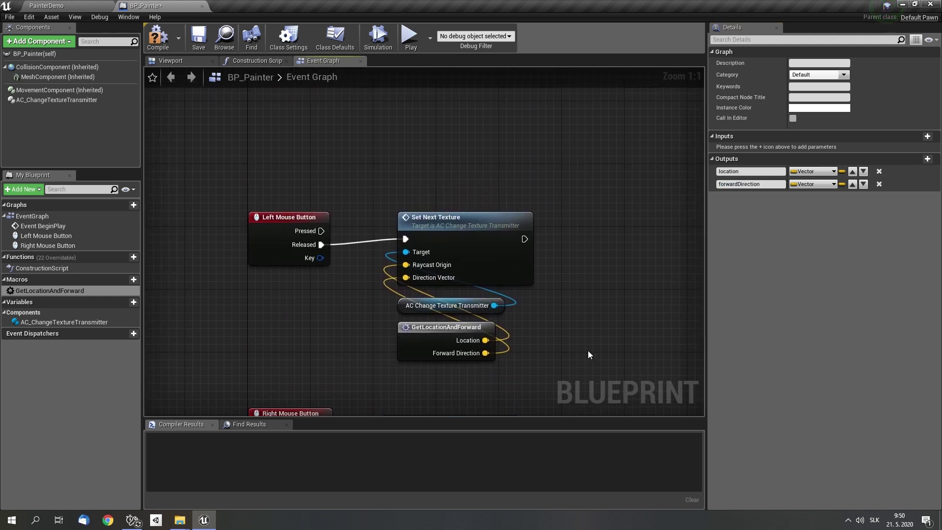
pyautogui.scroll(-2, 587, 351)
pyautogui.click(199, 38)
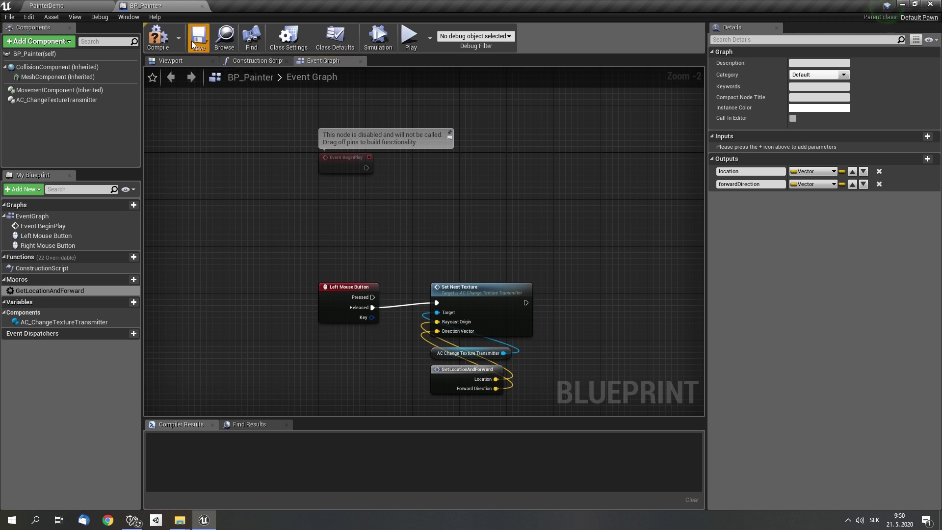
pyautogui.click(224, 40)
# - Create a Game Mode Base blueprint GM_Painter with BP_Painter as its default pawn
pyautogui.rightClick(414, 437)
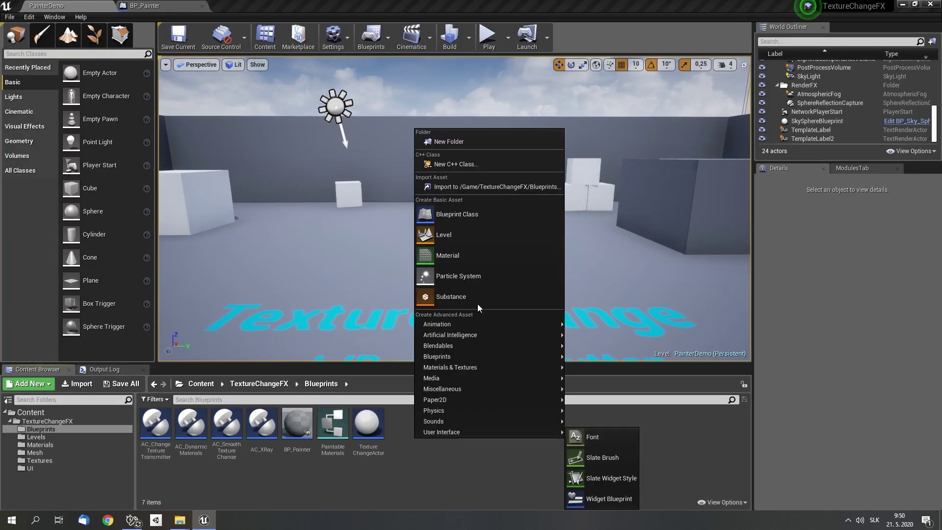
pyautogui.click(470, 213)
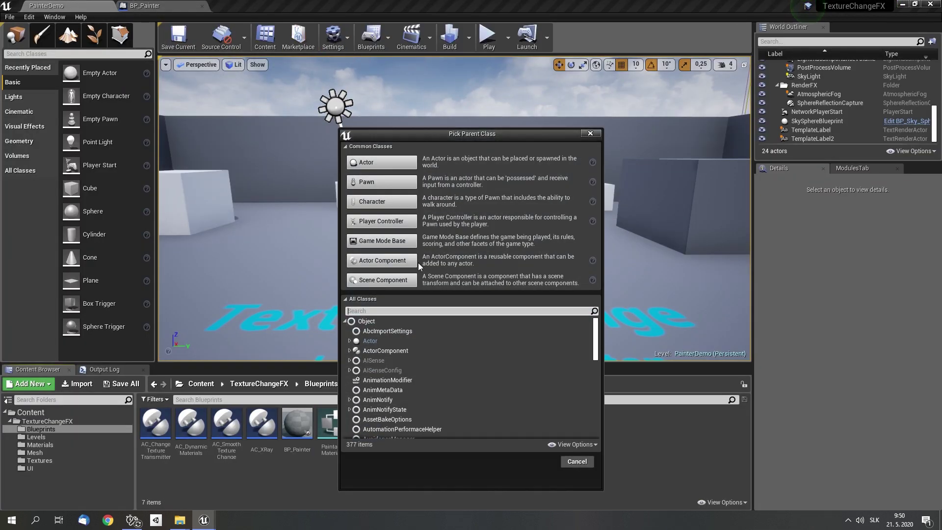
pyautogui.click(384, 241)
pyautogui.write('GM_Painter')
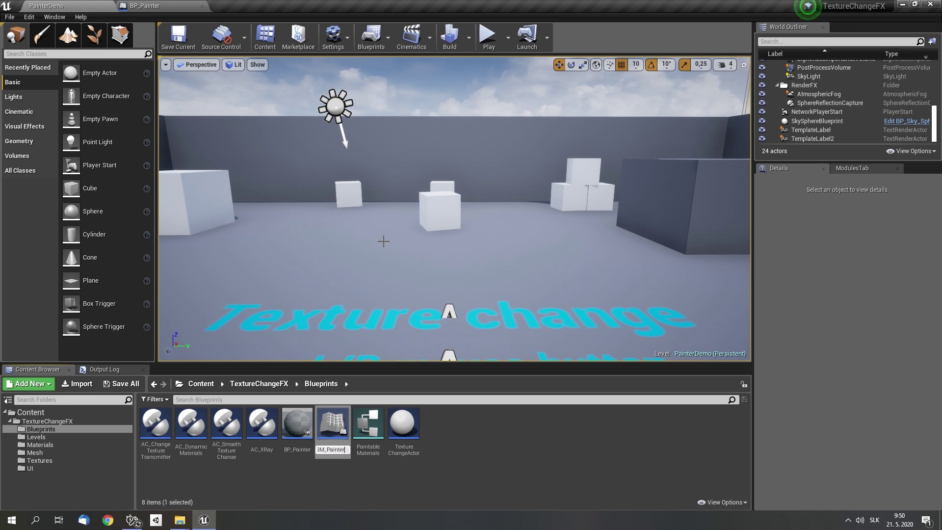
pyautogui.press('Return')
pyautogui.doubleClick(333, 423)
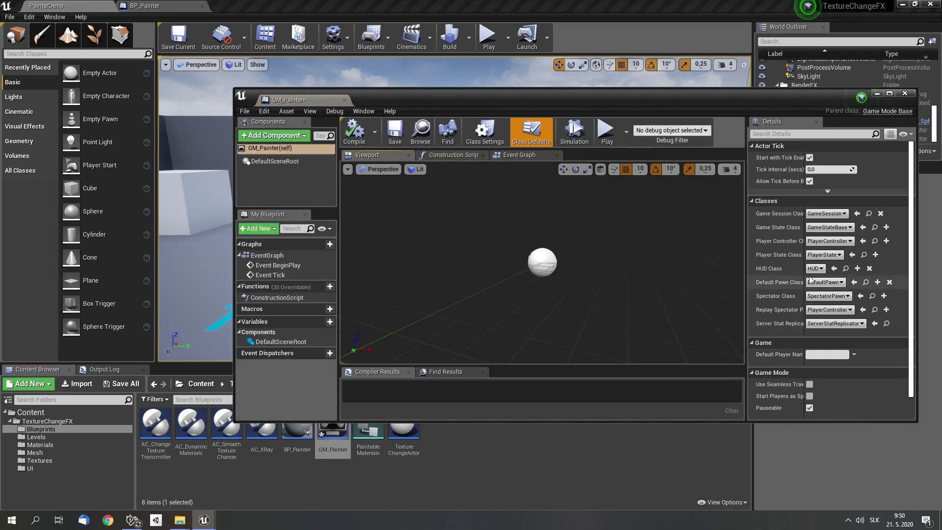
pyautogui.click(810, 281)
pyautogui.click(834, 317)
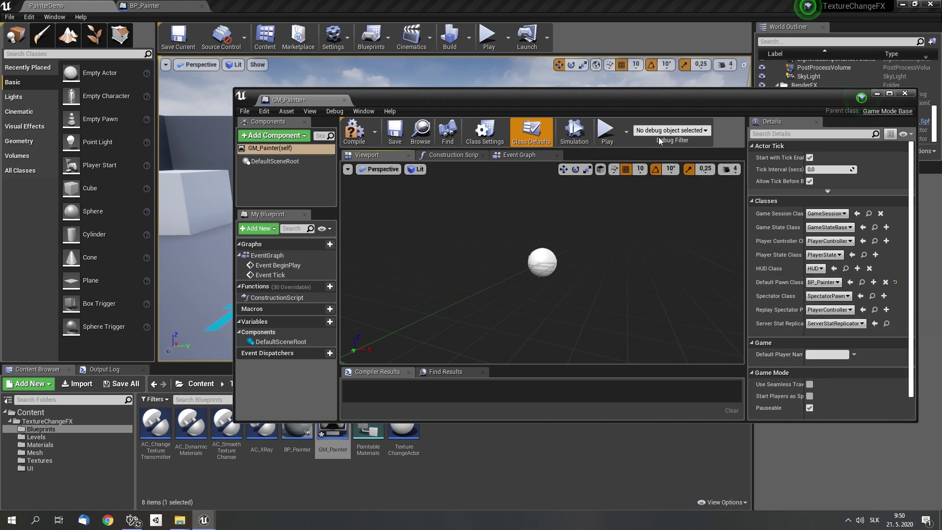
pyautogui.click(905, 94)
# - Set GM_Painter as the level's game mode override and test-play the level
pyautogui.click(371, 35)
pyautogui.moveTo(427, 166)
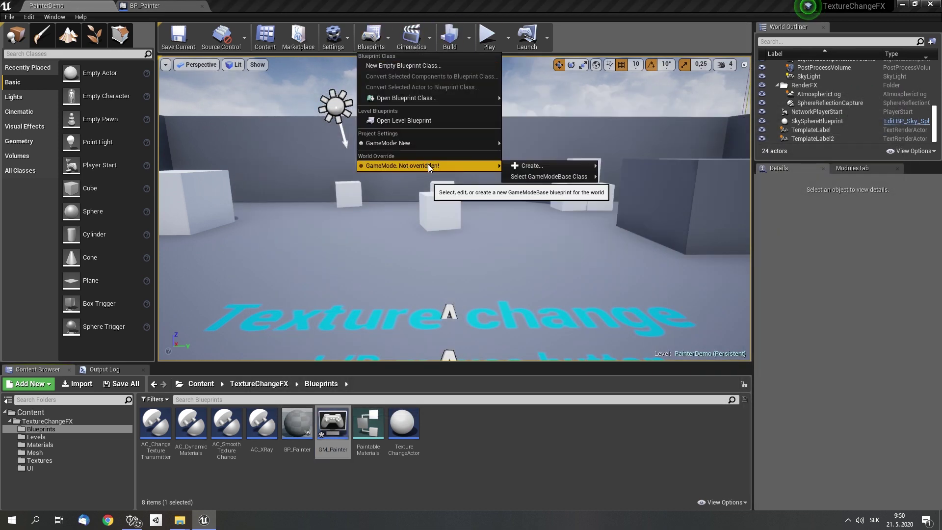
pyautogui.moveTo(544, 176)
pyautogui.click(652, 225)
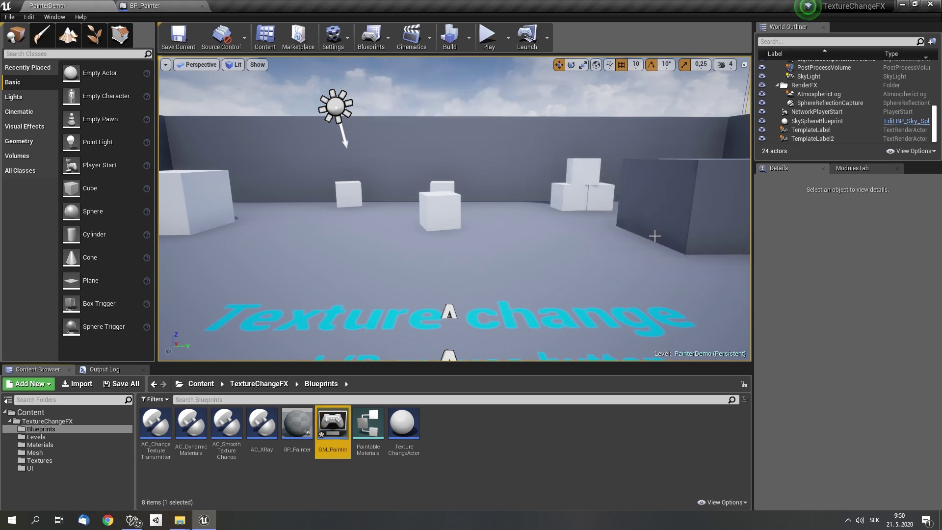
pyautogui.click(493, 45)
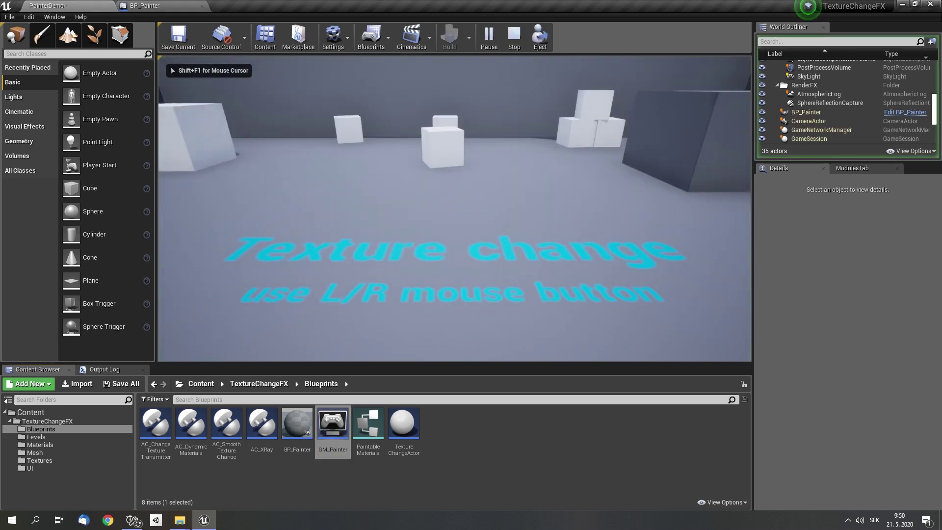
pyautogui.press('Escape')
pyautogui.click(147, 6)
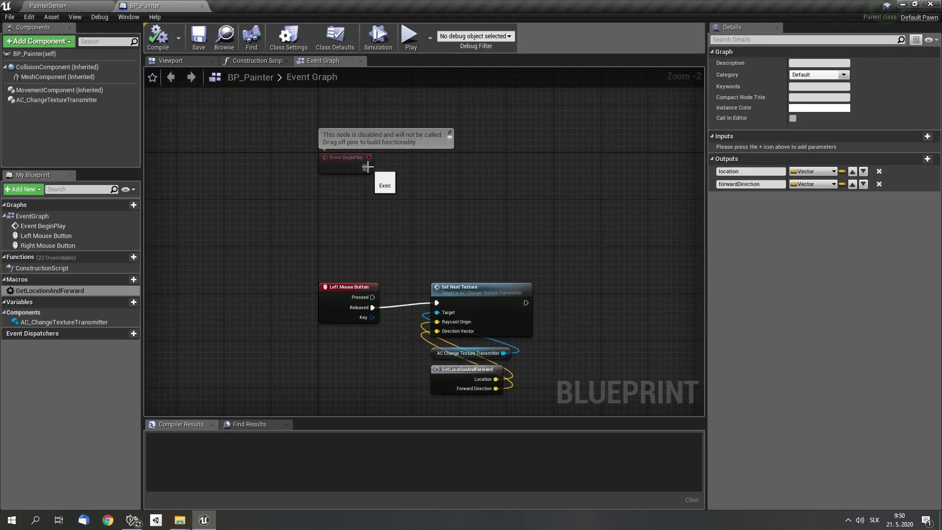
# - From Event BeginPlay, create a UIReticle widget and add it to the viewport
pyautogui.moveTo(367, 167); pyautogui.dragTo(434, 158)
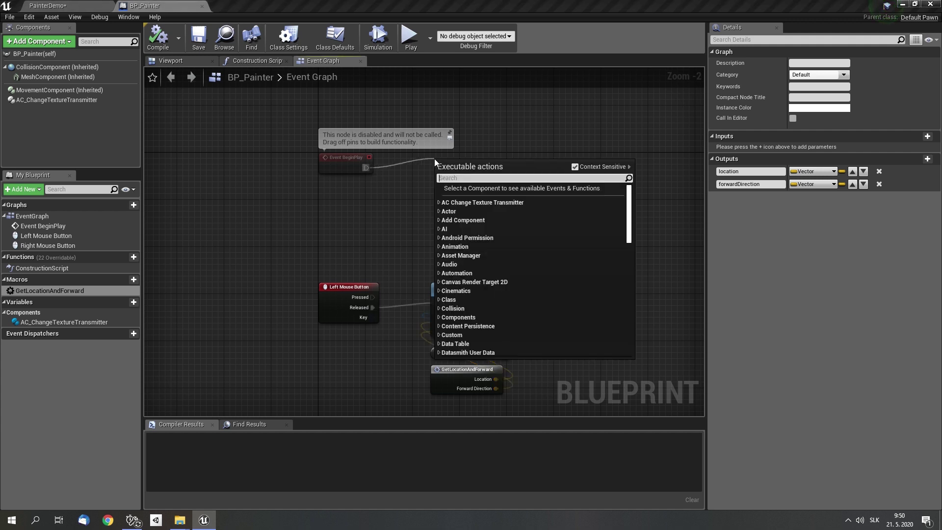
pyautogui.write('createw')
pyautogui.press('Return')
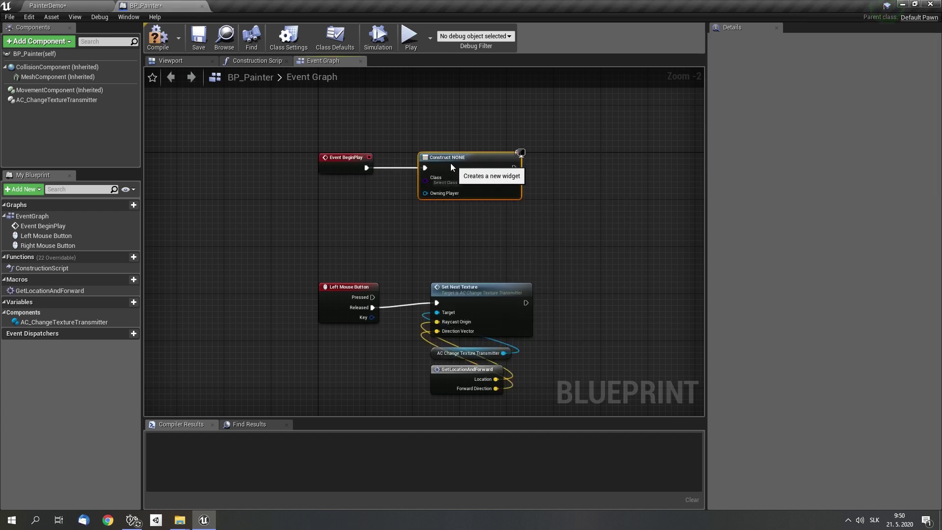
pyautogui.click(441, 183)
pyautogui.write('re')
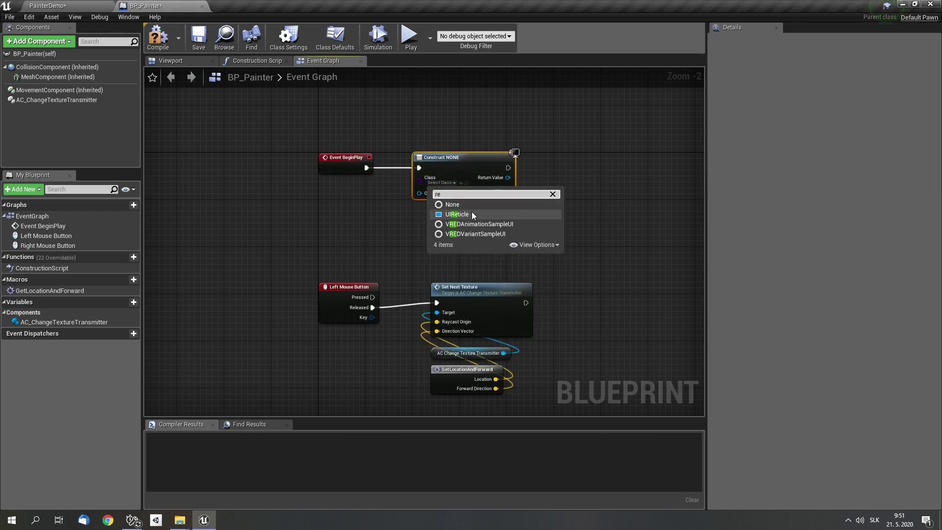
pyautogui.click(471, 212)
pyautogui.scroll(2, 451, 218)
pyautogui.moveTo(363, 205); pyautogui.dragTo(420, 201)
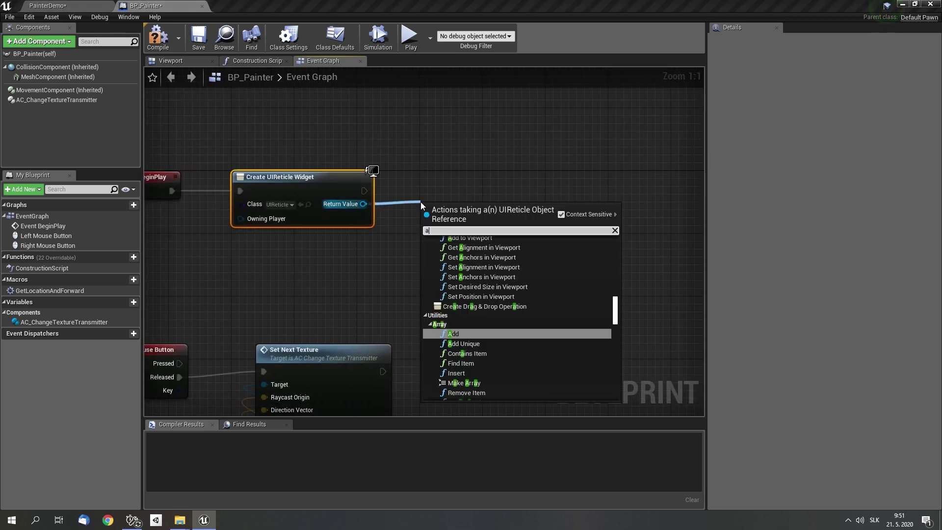
pyautogui.write('add to v')
pyautogui.press('Return')
pyautogui.moveTo(475, 218); pyautogui.dragTo(472, 184)
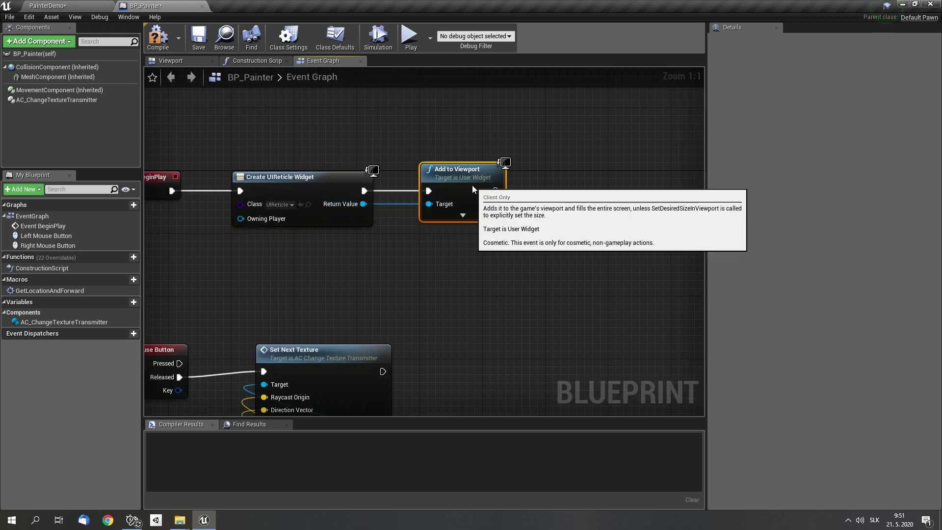
pyautogui.moveTo(537, 195); pyautogui.dragTo(426, 199, button='right')
# - Size the reticle widget to 40×40 with Set Size after Add to Viewport, then play the level
pyautogui.moveTo(253, 209)
pyautogui.mouseDown()
pyautogui.moveTo(300, 252)
pyautogui.moveTo(384, 254)
pyautogui.moveTo(450, 204)
pyautogui.mouseUp()
pyautogui.click(402, 289)
pyautogui.write('setsi')
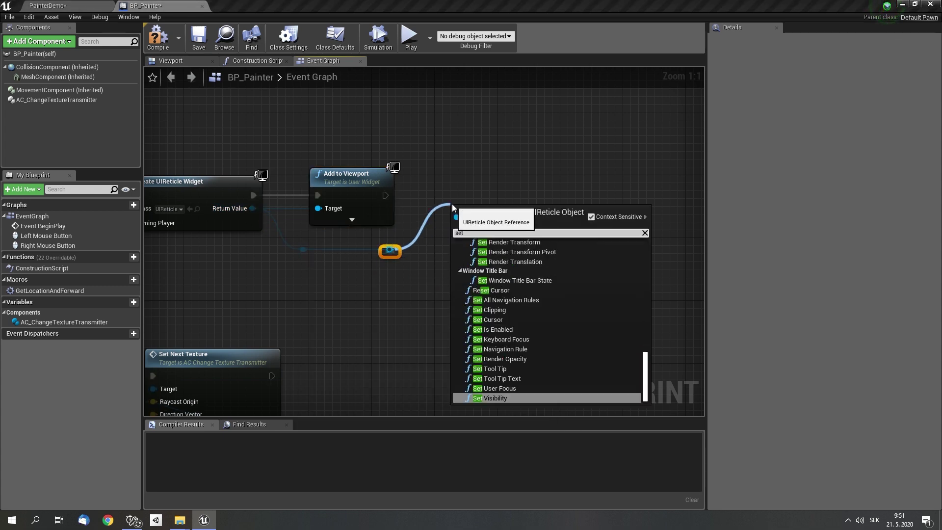
pyautogui.press('Return')
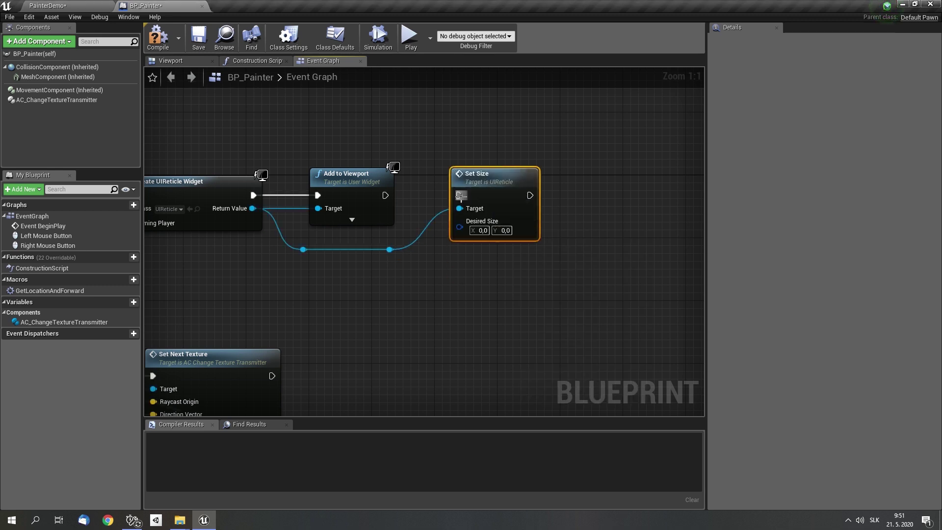
pyautogui.moveTo(385, 195); pyautogui.dragTo(458, 196)
pyautogui.click(483, 230)
pyautogui.write('40')
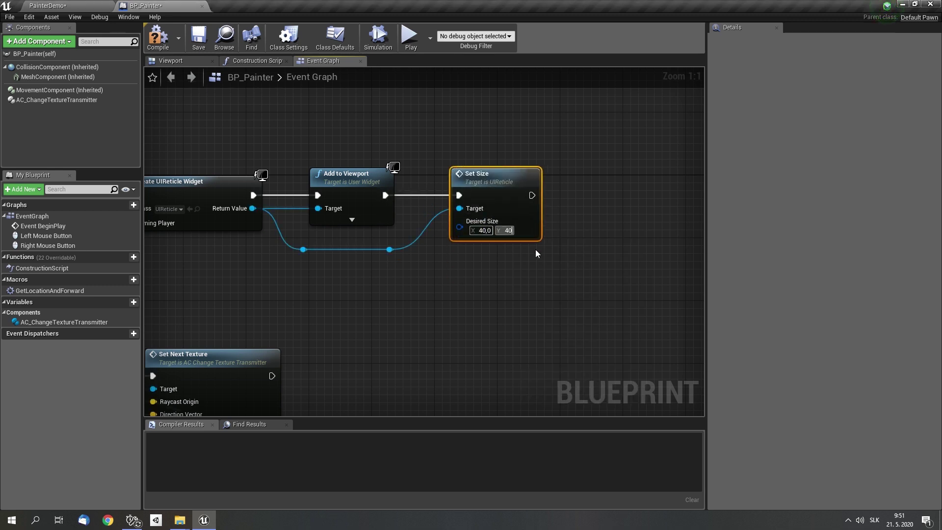
pyautogui.click(59, 5)
pyautogui.click(488, 38)
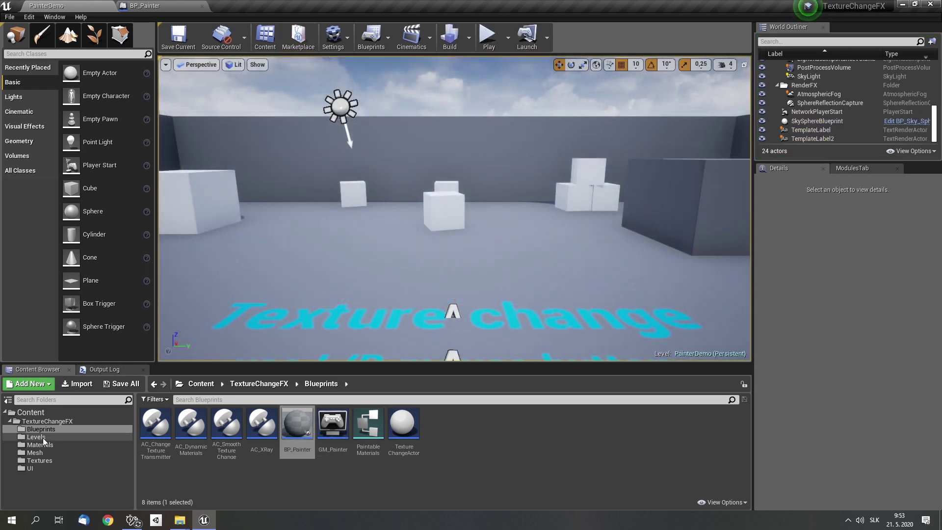
# - Create a material instance of M_EffectCylindric named M_TexChange_Cube and open it
pyautogui.click(40, 444)
pyautogui.rightClick(192, 428)
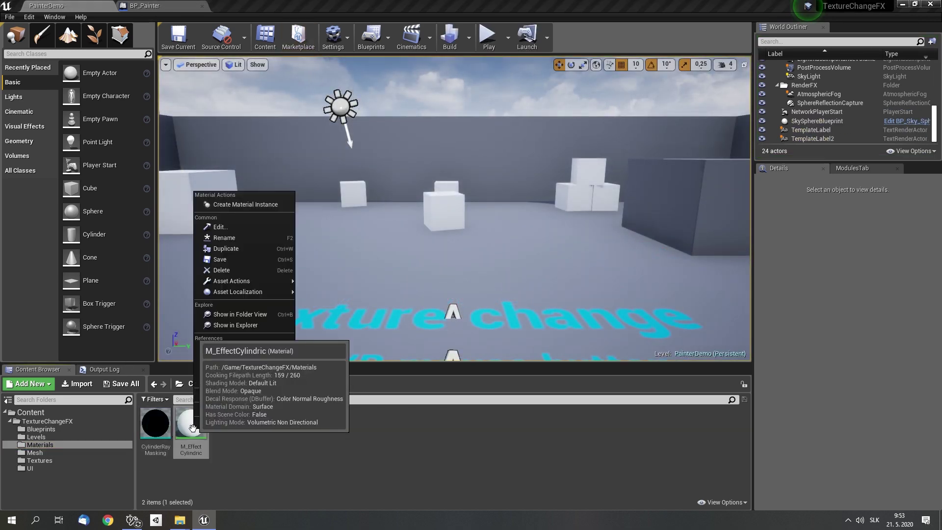
pyautogui.click(250, 204)
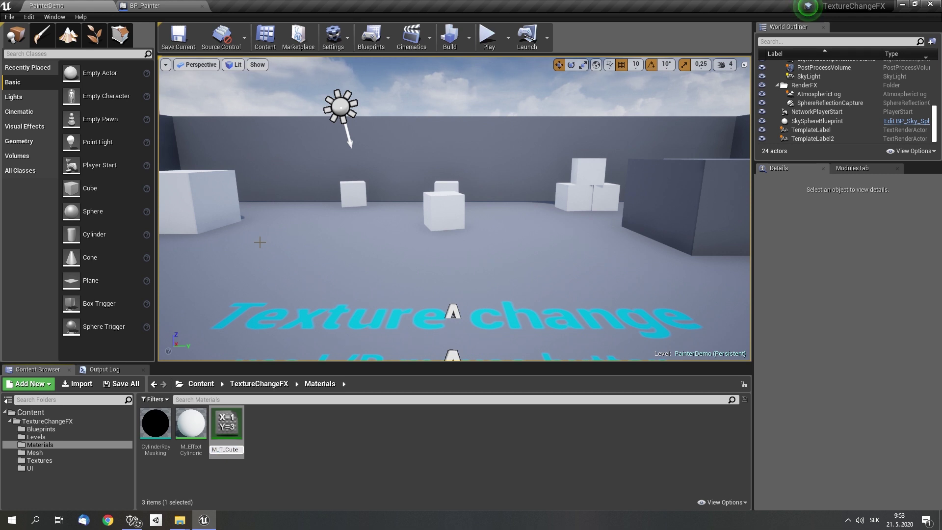
pyautogui.write('_Cube')
pyautogui.press('Return')
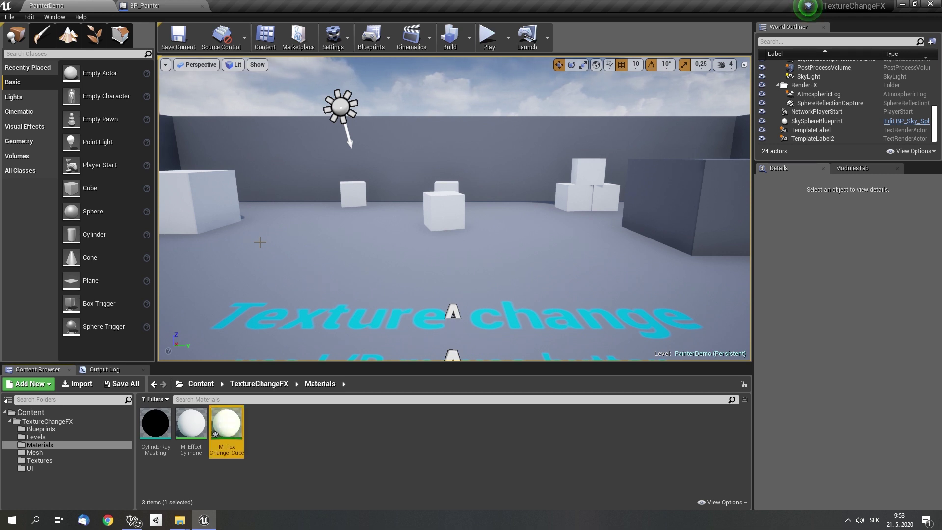
pyautogui.doubleClick(229, 424)
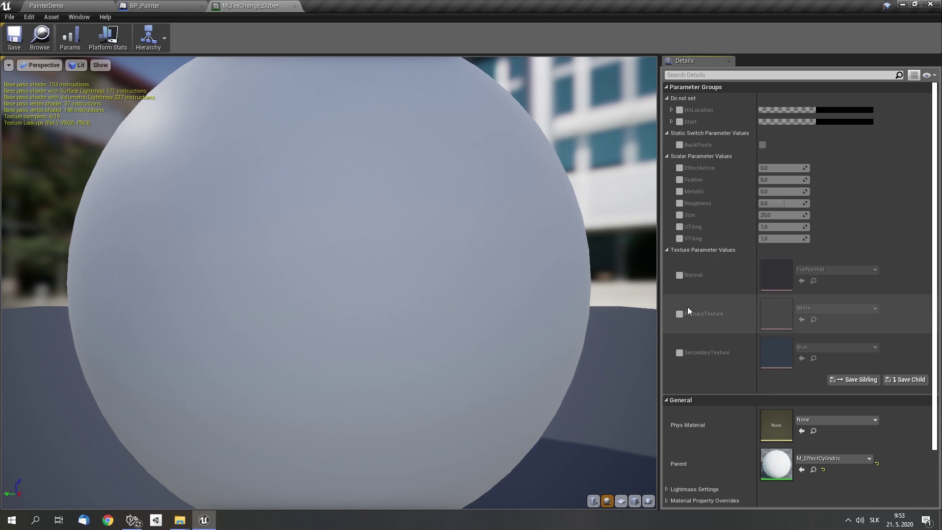
# - Turn BackPixels on, set Roughness 0.25 and UTiling/VTiling 2.0, then save the instance
pyautogui.click(679, 145)
pyautogui.click(761, 145)
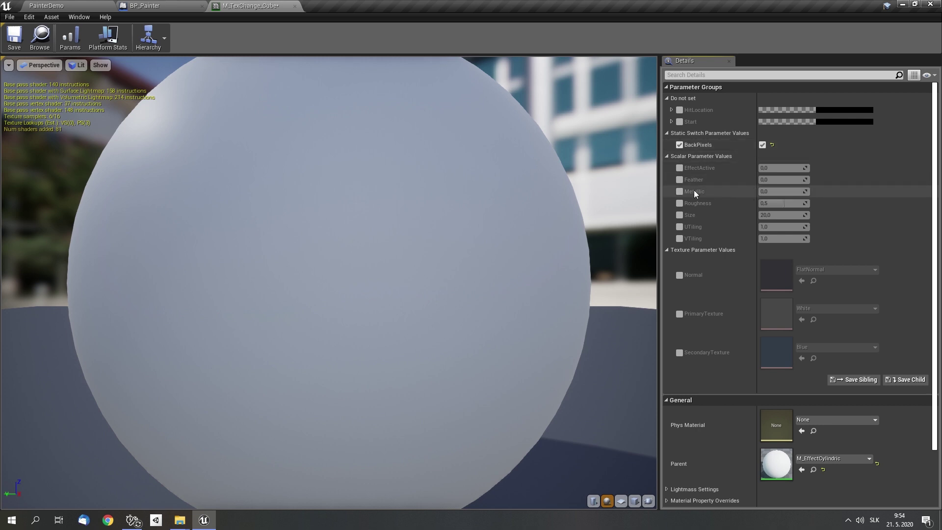
pyautogui.click(679, 203)
pyautogui.click(769, 204)
pyautogui.write('.25')
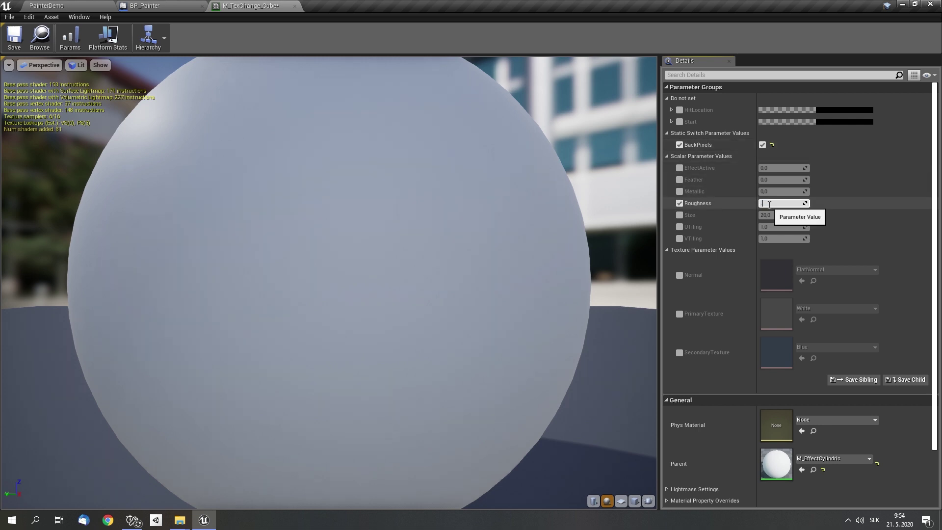
pyautogui.click(680, 226)
pyautogui.click(679, 238)
pyautogui.click(771, 227)
pyautogui.write('2')
pyautogui.press('Return')
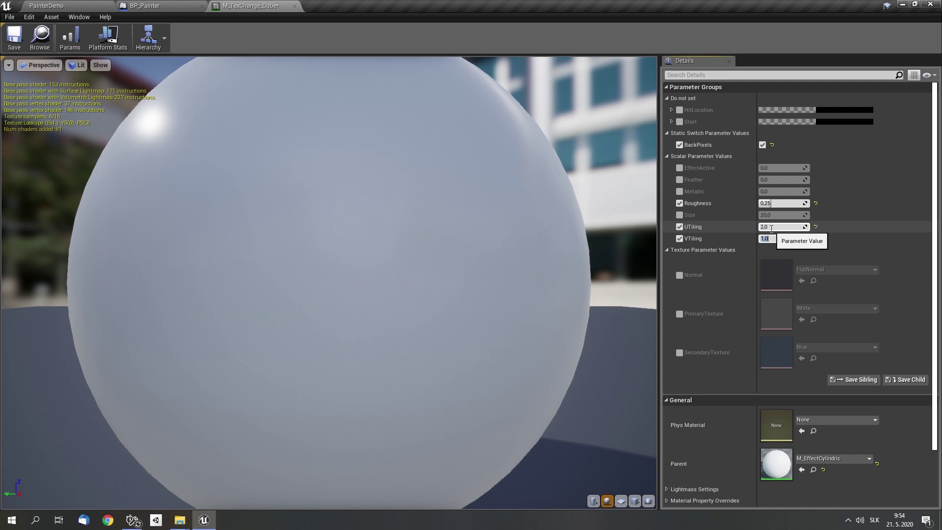
pyautogui.write('2')
pyautogui.click(14, 37)
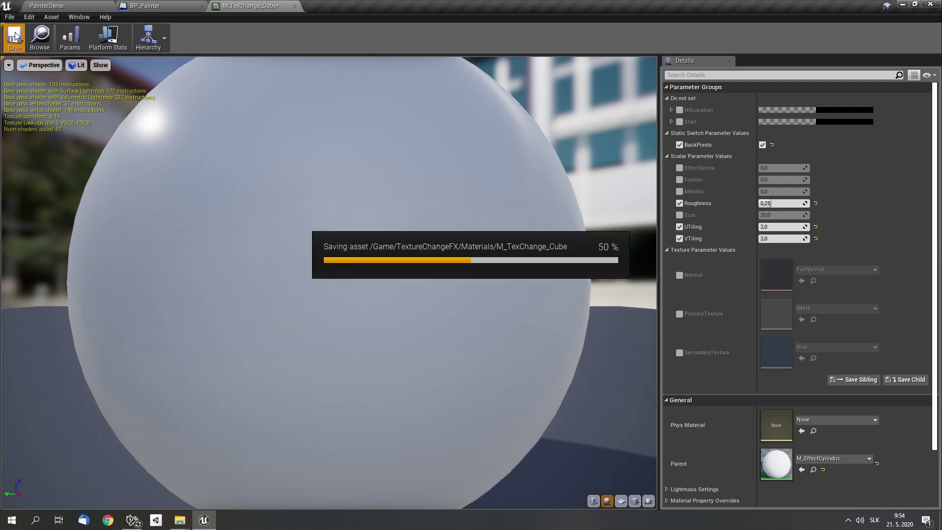
pyautogui.click(60, 5)
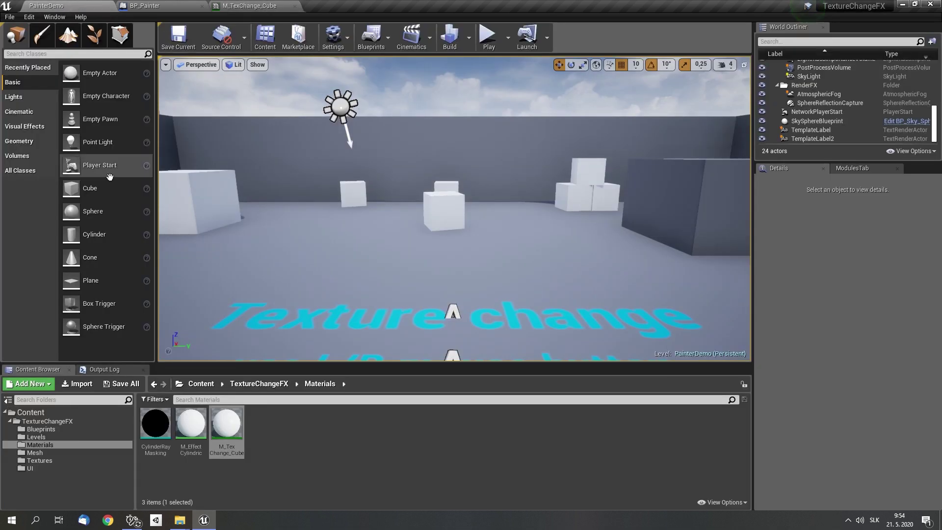
# - Duplicate M_TexChange_Cube as M_TexChange_Wall and open it for editing
pyautogui.rightClick(227, 425)
pyautogui.click(264, 250)
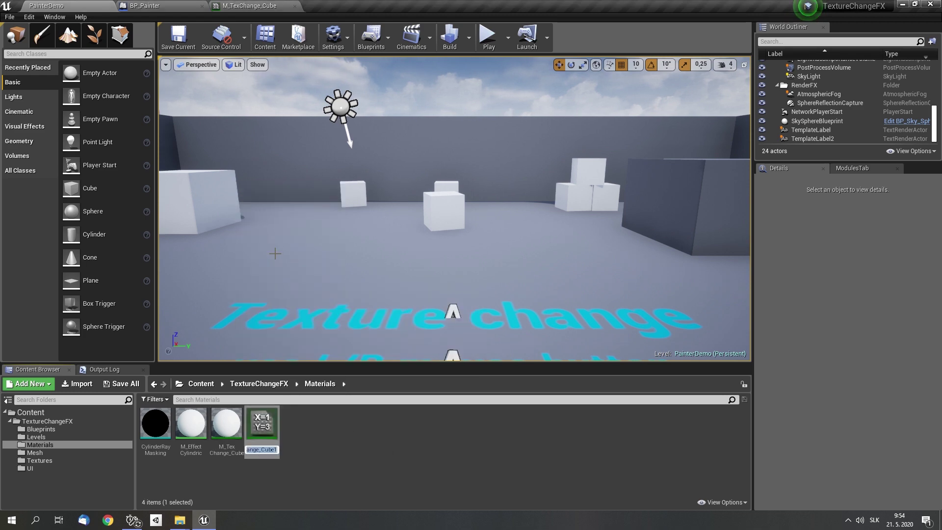
pyautogui.write('M_TexChange_W')
pyautogui.write('all')
pyautogui.press('Return')
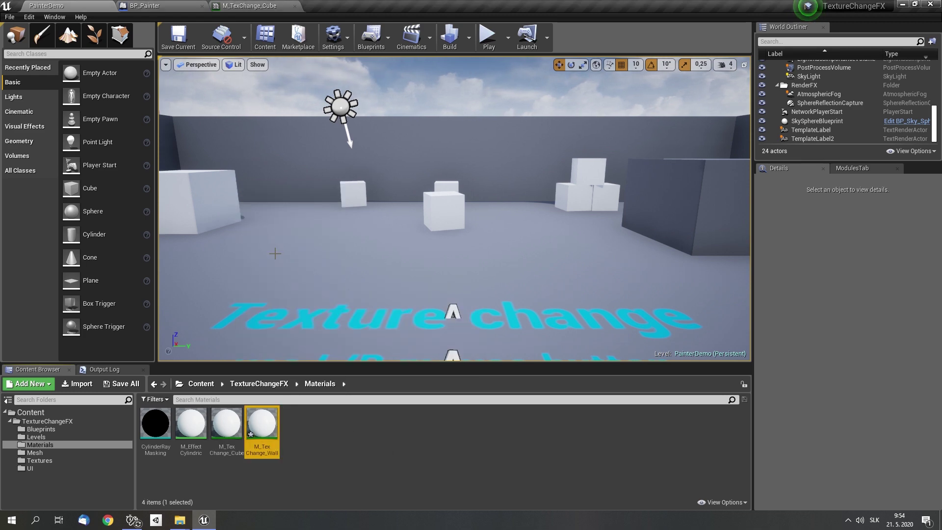
pyautogui.doubleClick(262, 425)
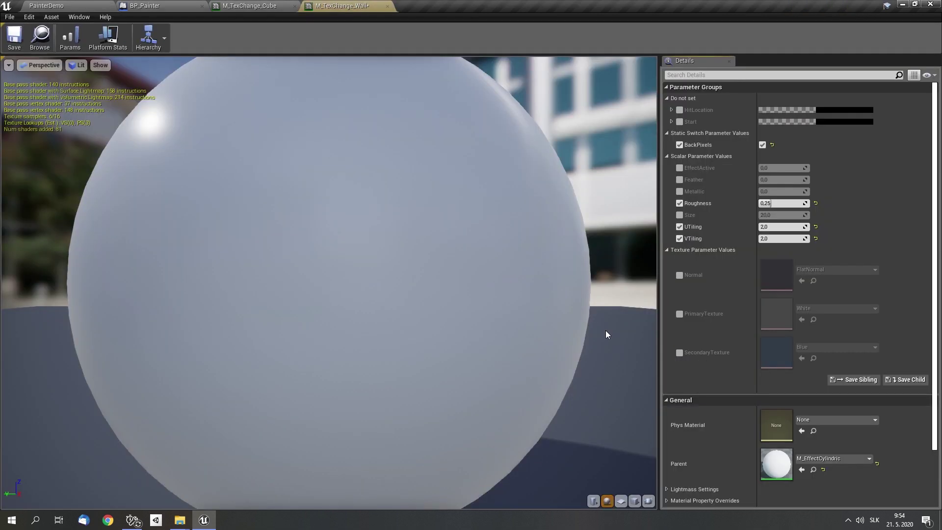
# - Override PrimaryTexture and set it to Gray
pyautogui.click(679, 313)
pyautogui.click(804, 308)
pyautogui.write('gray')
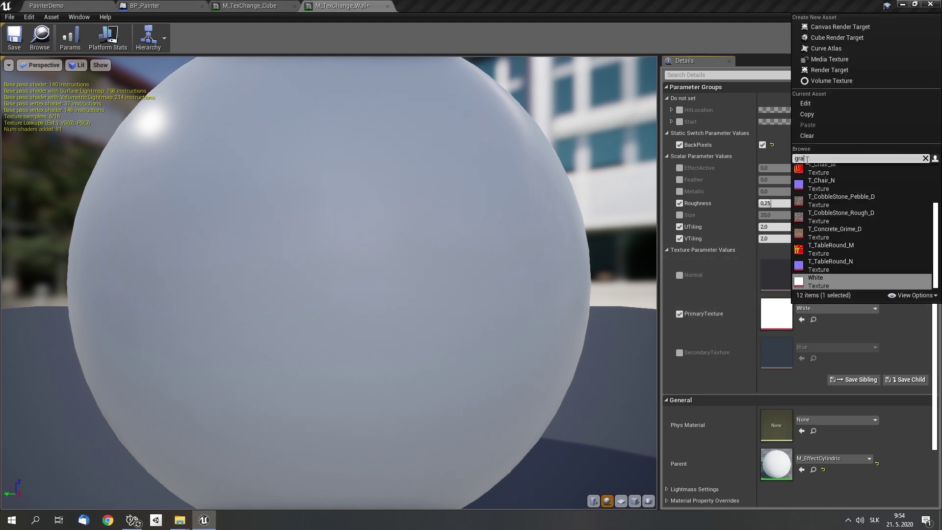
pyautogui.click(816, 170)
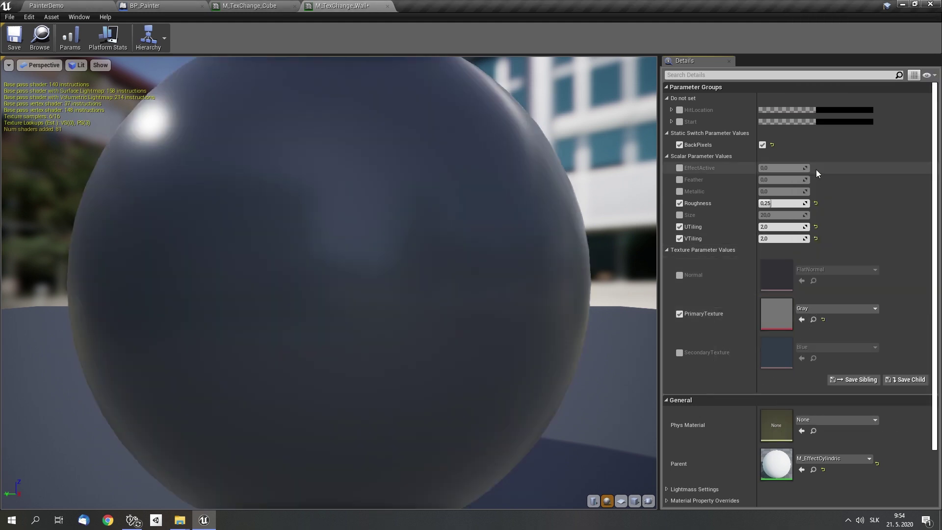
# - Set Roughness to 0,7 and UTiling/VTiling to 30, then save and close both material editors
pyautogui.click(787, 203)
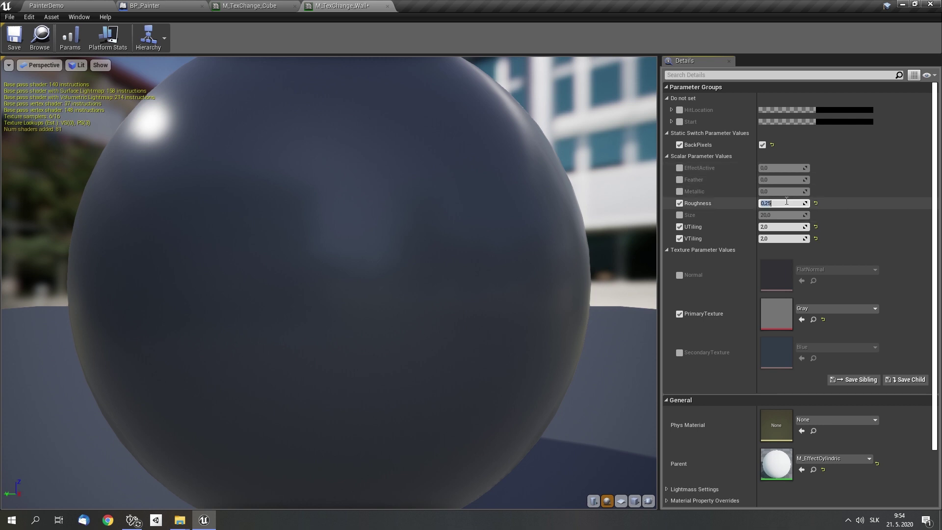
pyautogui.write('0,7')
pyautogui.press('Return')
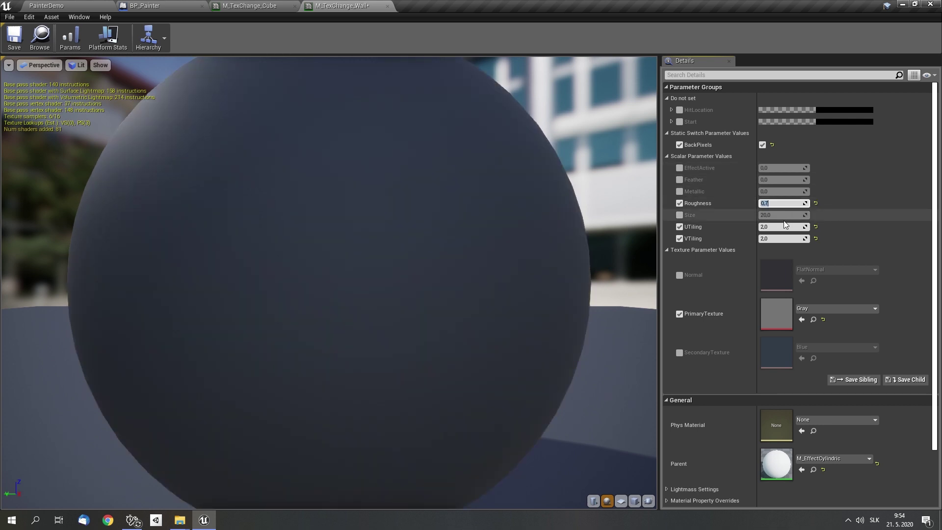
pyautogui.click(790, 226)
pyautogui.click(787, 238)
pyautogui.write('30')
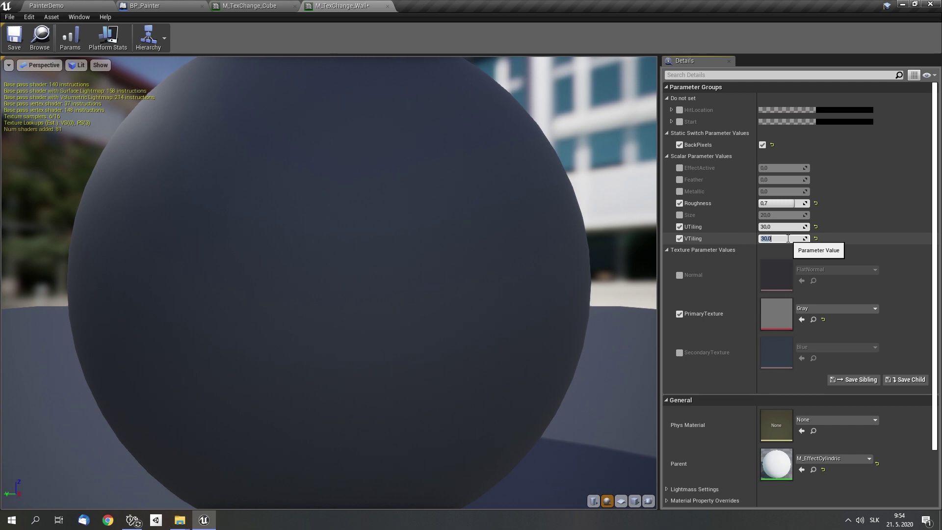
pyautogui.click(16, 40)
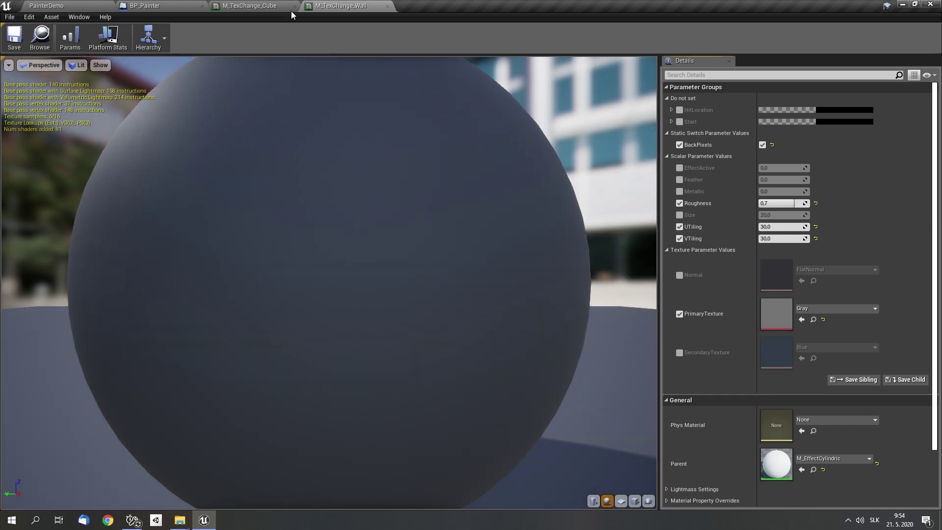
pyautogui.click(295, 5)
pyautogui.click(294, 6)
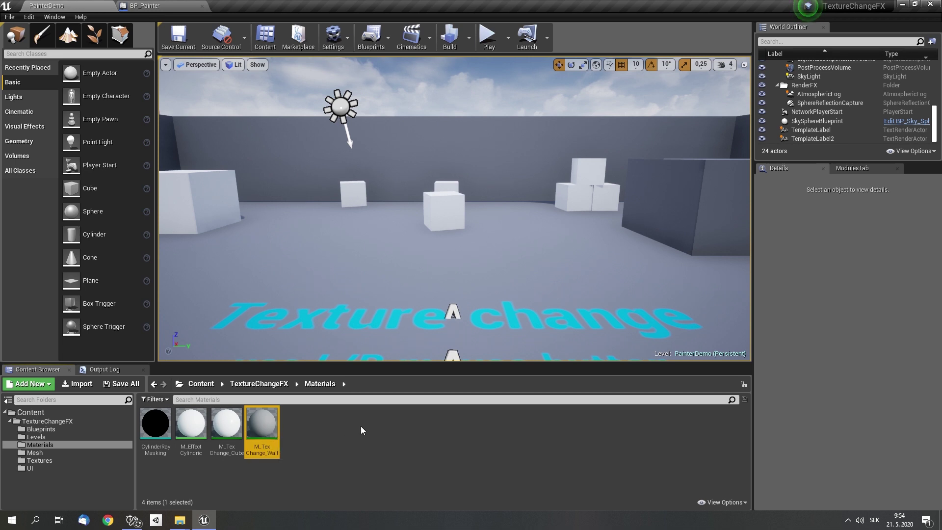
# - Name the copy M_TexChange_Floor, then set M_TexChange_Wall's tiling to 15,0 by 4,0 and save it
pyautogui.write('M_TexChange_Fl')
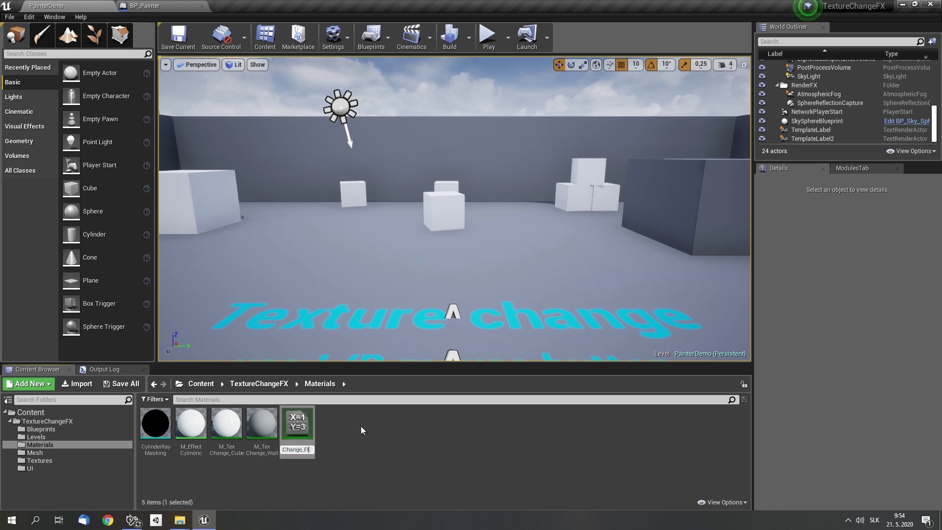
pyautogui.write('oor')
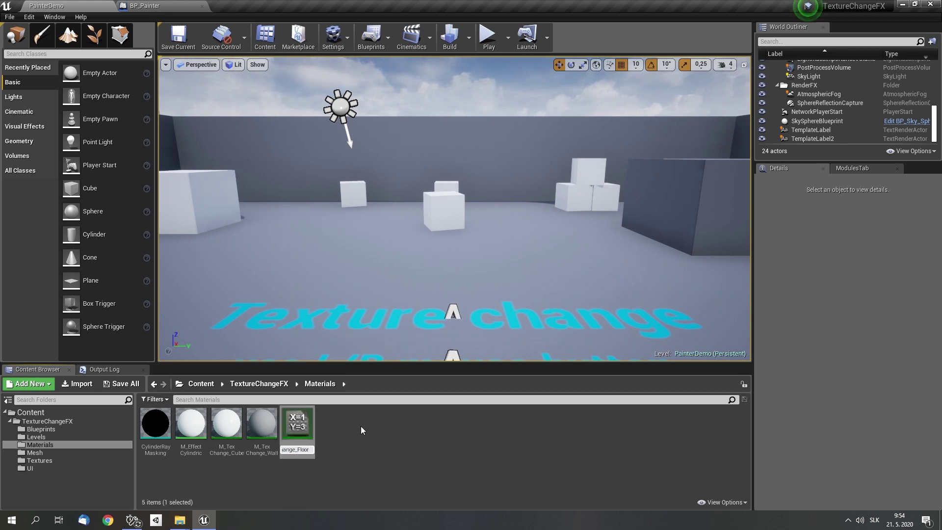
pyautogui.press('Return')
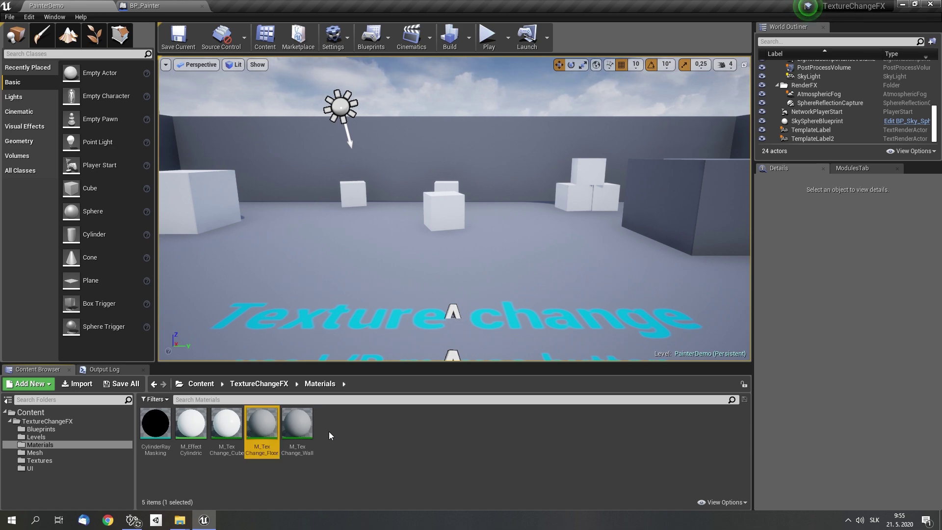
pyautogui.doubleClick(297, 422)
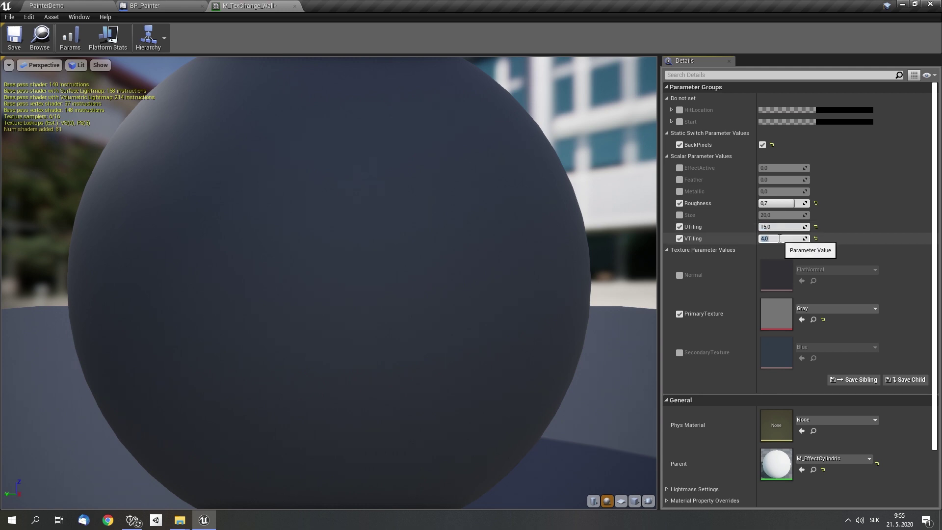
pyautogui.hotkey('ctrl', 's')
pyautogui.click(295, 6)
pyautogui.click(72, 8)
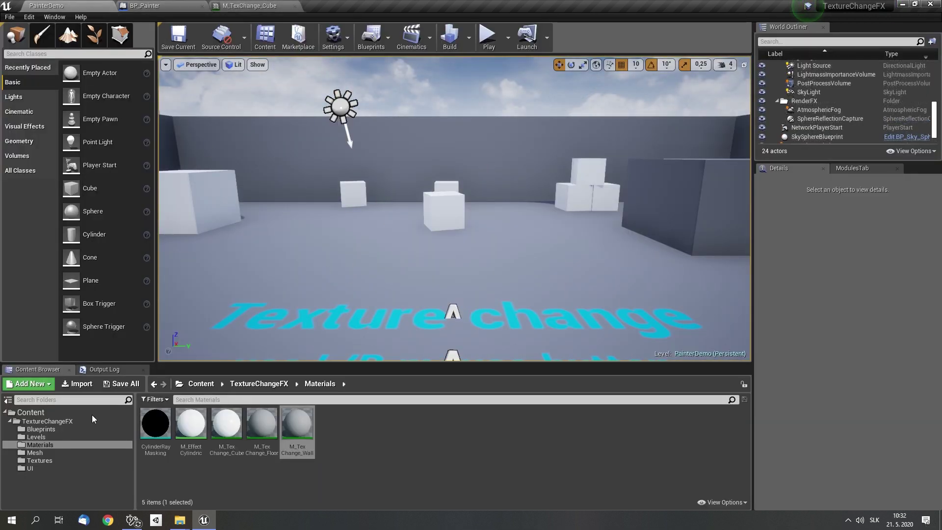
# - Place a TextureChangeActor in the level centre using the 1M_Cube mesh
pyautogui.click(60, 430)
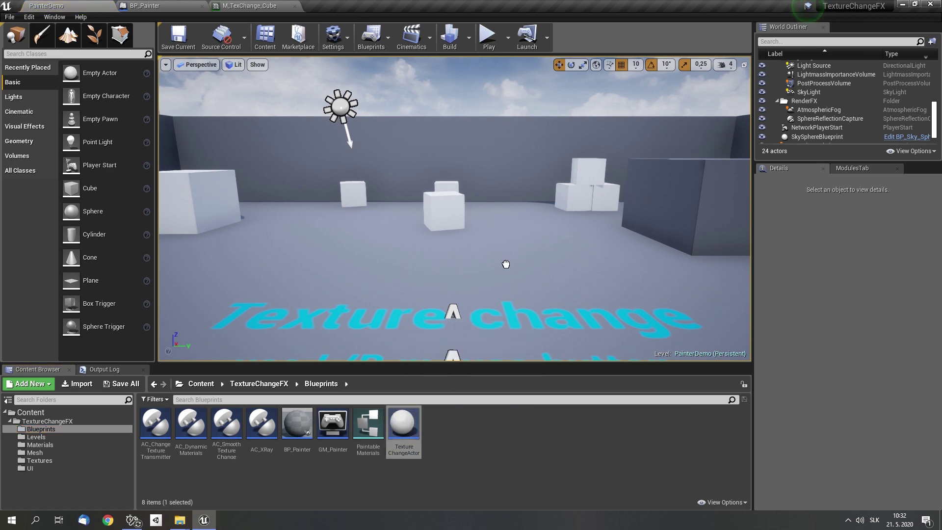
pyautogui.moveTo(506, 264); pyautogui.dragTo(505, 265)
pyautogui.click(890, 346)
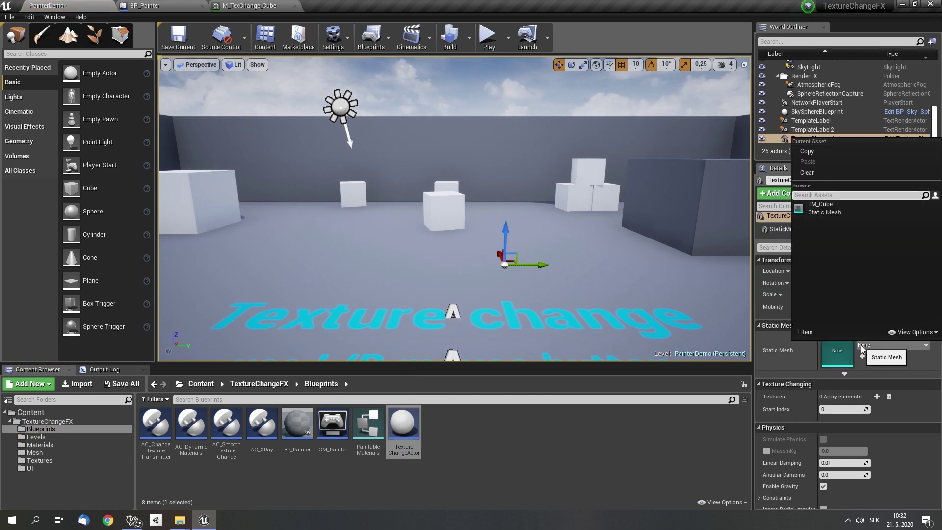
pyautogui.click(826, 207)
# - Assign M_TexChange_Cube to Element 0 and grab all materials for dynamic changes
pyautogui.click(893, 396)
pyautogui.write('cube')
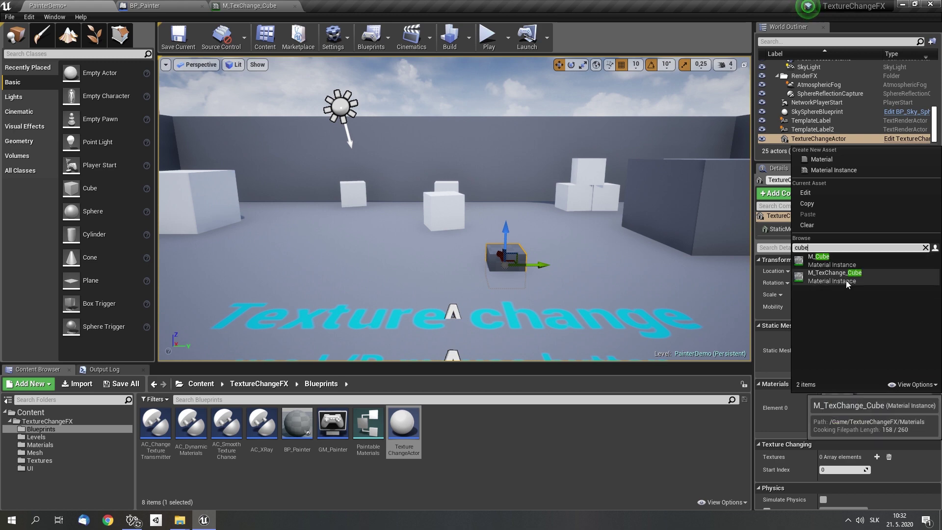
pyautogui.click(847, 281)
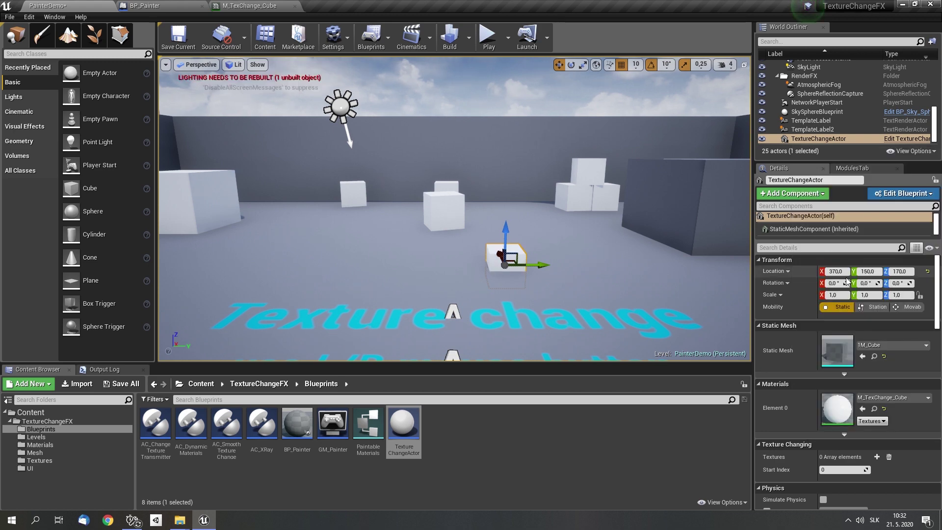
pyautogui.scroll(-1, 827, 225)
pyautogui.click(827, 226)
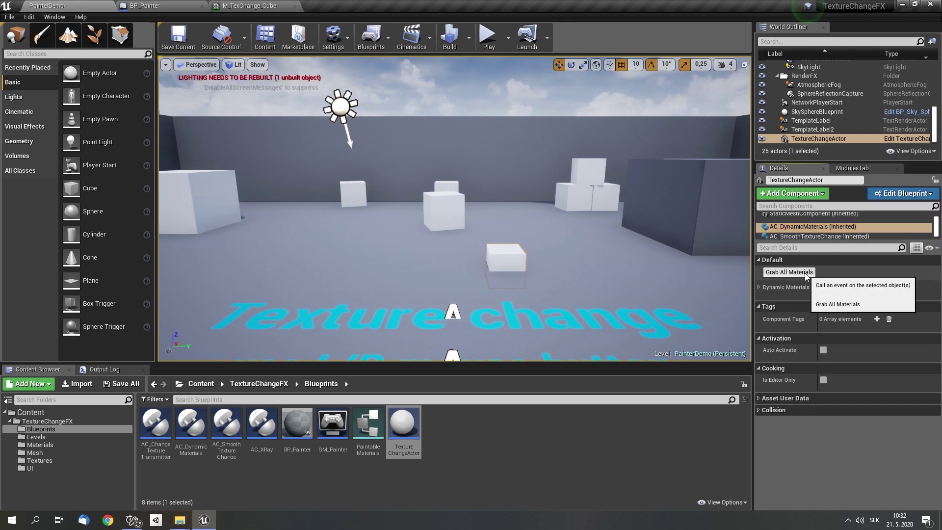
pyautogui.click(806, 274)
pyautogui.click(818, 216)
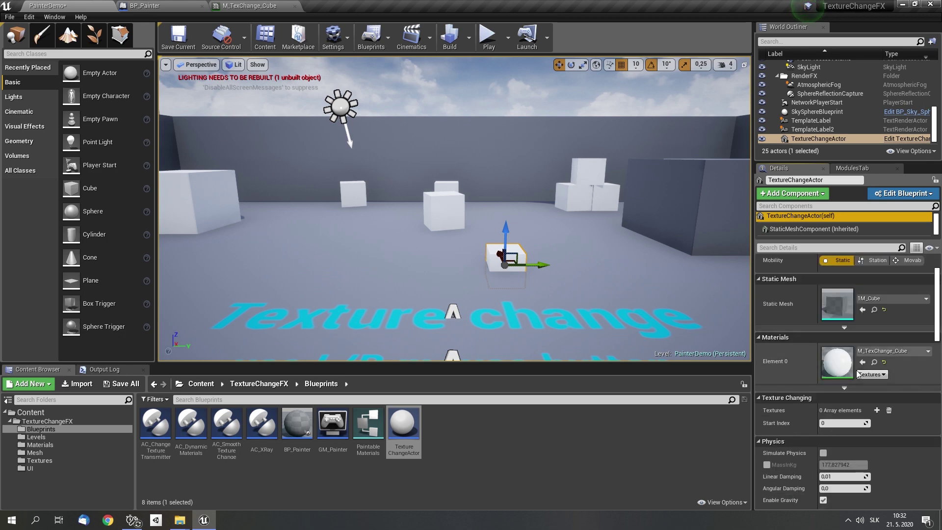
# - Add Textures list entries set to White and Blue
pyautogui.scroll(-2, 868, 366)
pyautogui.click(876, 362)
pyautogui.click(876, 363)
pyautogui.click(876, 363)
pyautogui.click(876, 363)
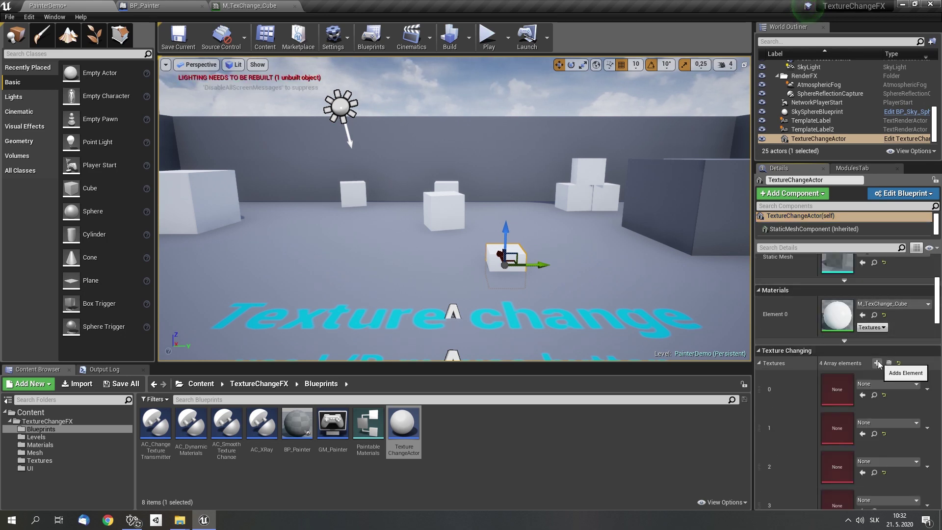
pyautogui.scroll(-1, 873, 353)
pyautogui.click(867, 337)
pyautogui.scroll(-3, 864, 274)
pyautogui.click(824, 301)
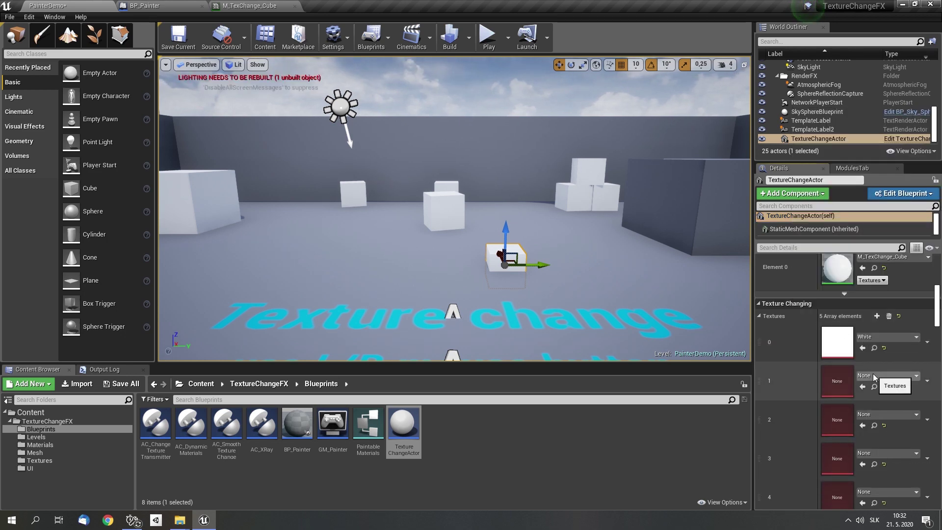
pyautogui.click(887, 375)
pyautogui.click(824, 230)
# - Set textures 2–4 to T_Brick_Cut_Stone_D, T_Brick_Clay_New_D, T_CobbleStone_Pebble_D, then play the level
pyautogui.click(870, 413)
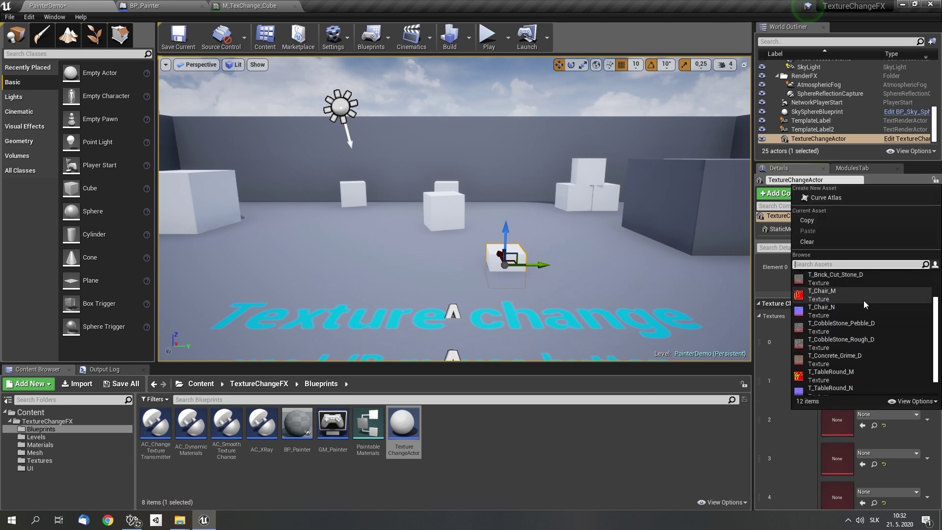
pyautogui.click(857, 292)
pyautogui.click(887, 452)
pyautogui.click(856, 339)
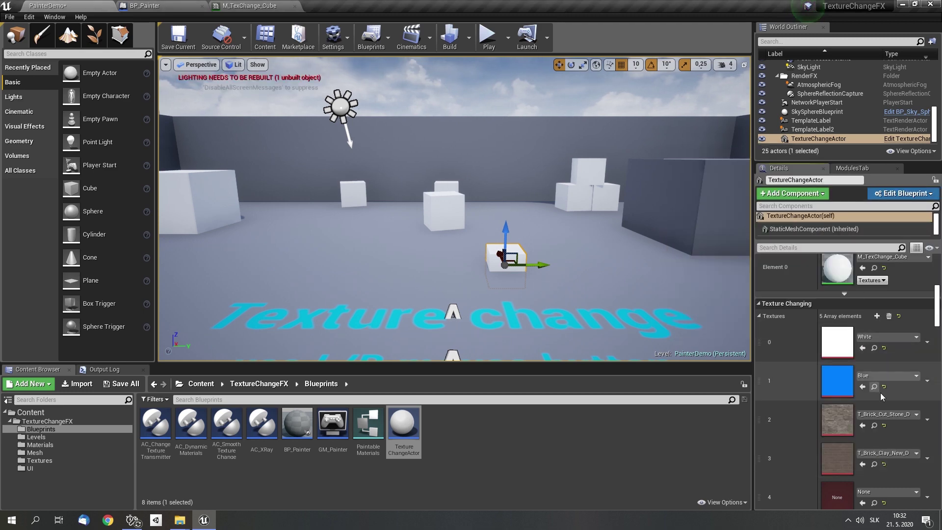
pyautogui.scroll(-1, 891, 452)
pyautogui.click(882, 446)
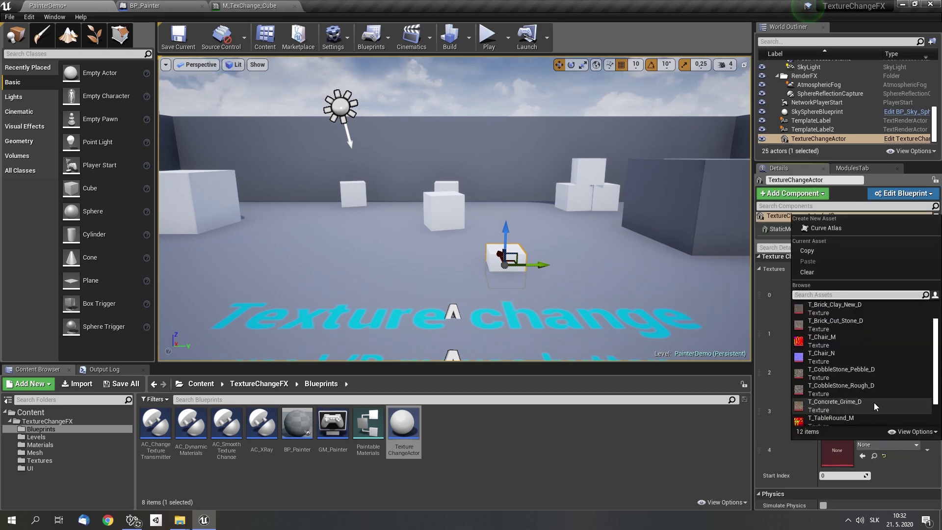
pyautogui.scroll(-2, 864, 364)
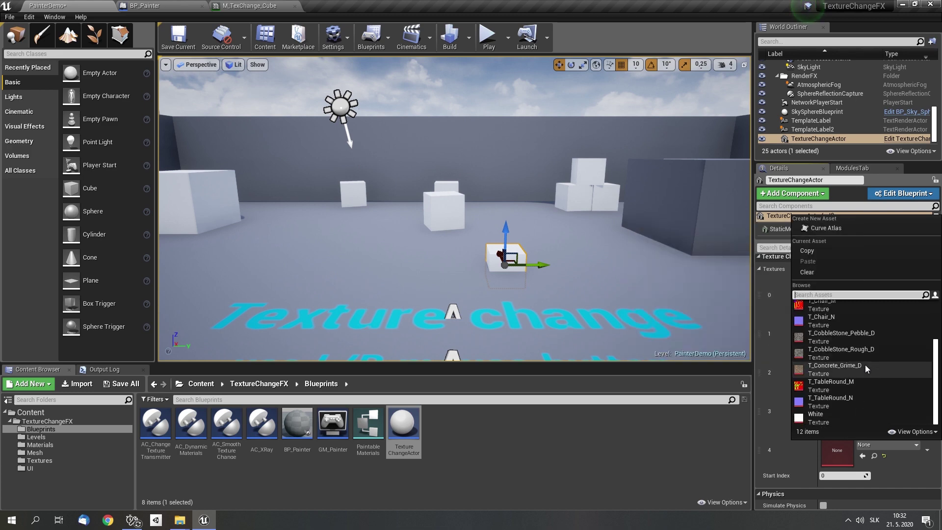
pyautogui.click(861, 337)
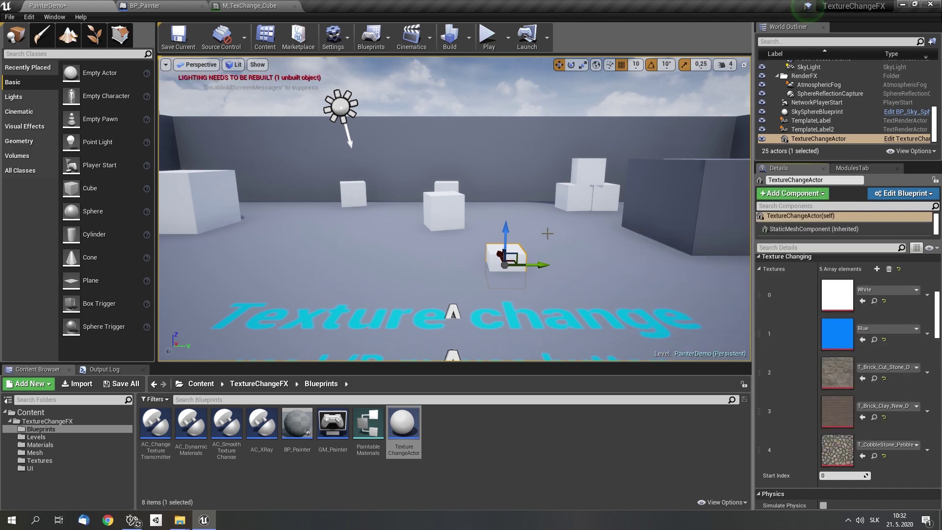
pyautogui.hotkey('alt', 'p')
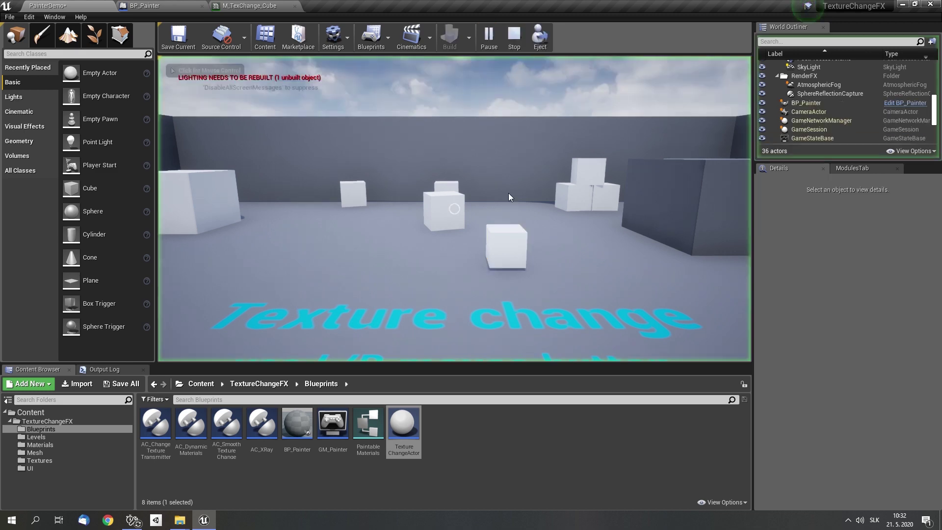
# - Test the cube's texture switch in play, then replace EditorCube8–14 with TextureChangeActor
pyautogui.click(454, 209)
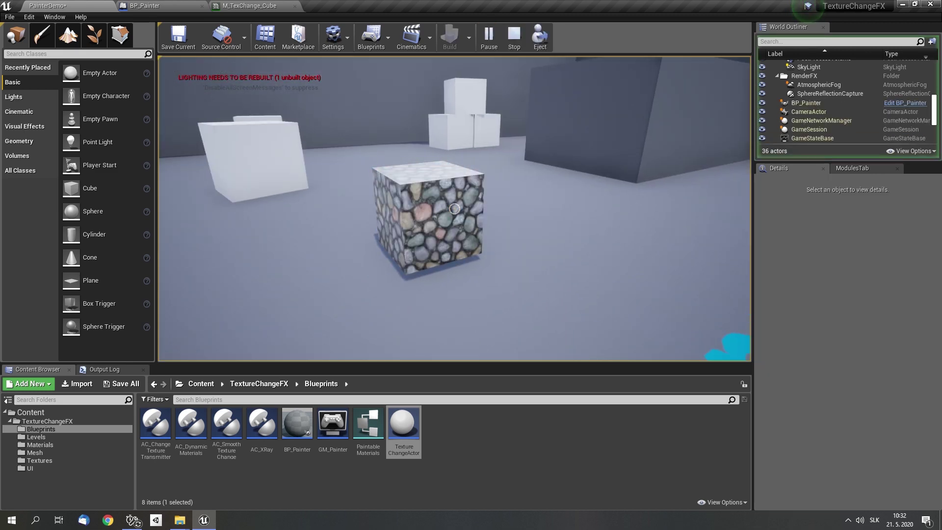
pyautogui.press('Escape')
pyautogui.click(534, 150)
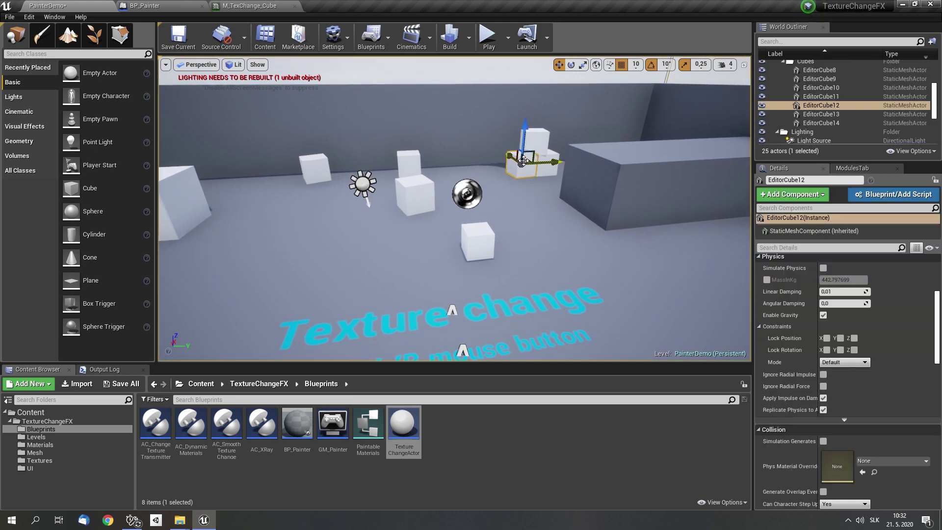
pyautogui.click(820, 123)
pyautogui.keyDown('shift'); pyautogui.click(807, 71); pyautogui.keyUp('shift')
pyautogui.click(418, 425)
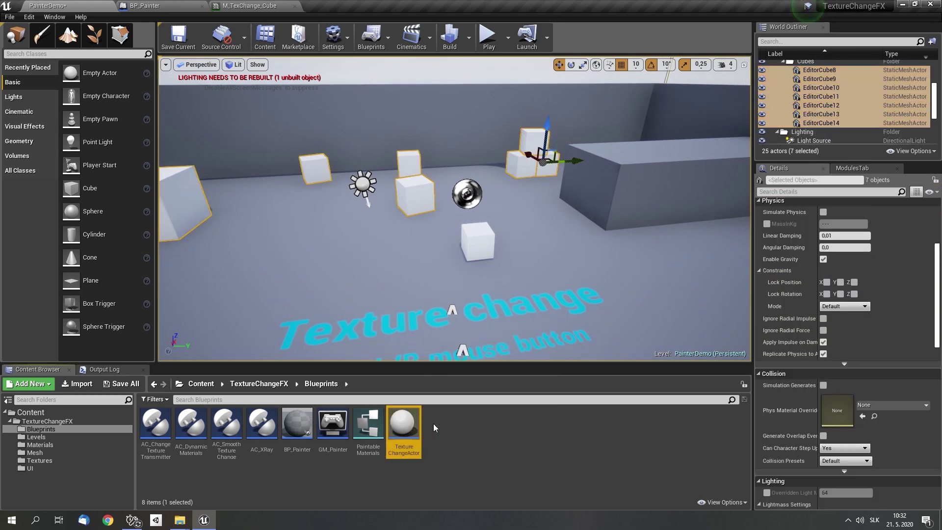
pyautogui.rightClick(524, 148)
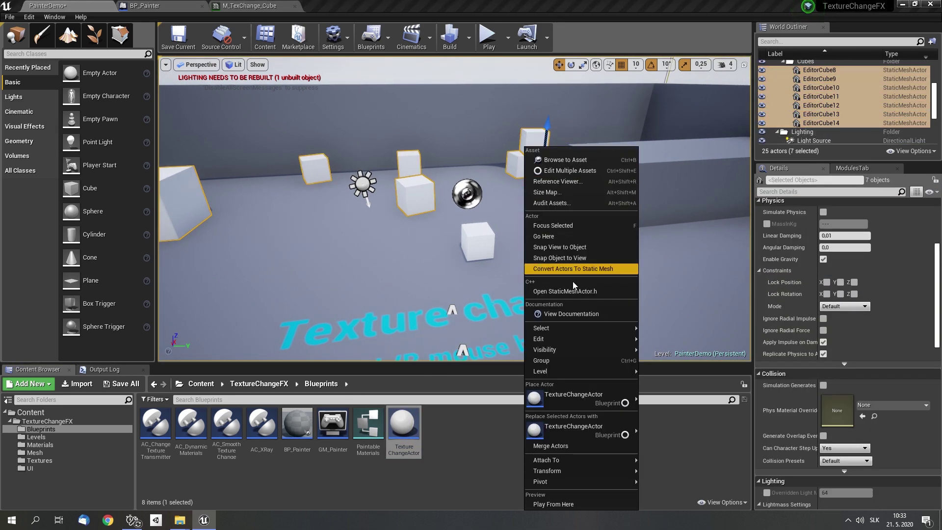
pyautogui.click(593, 425)
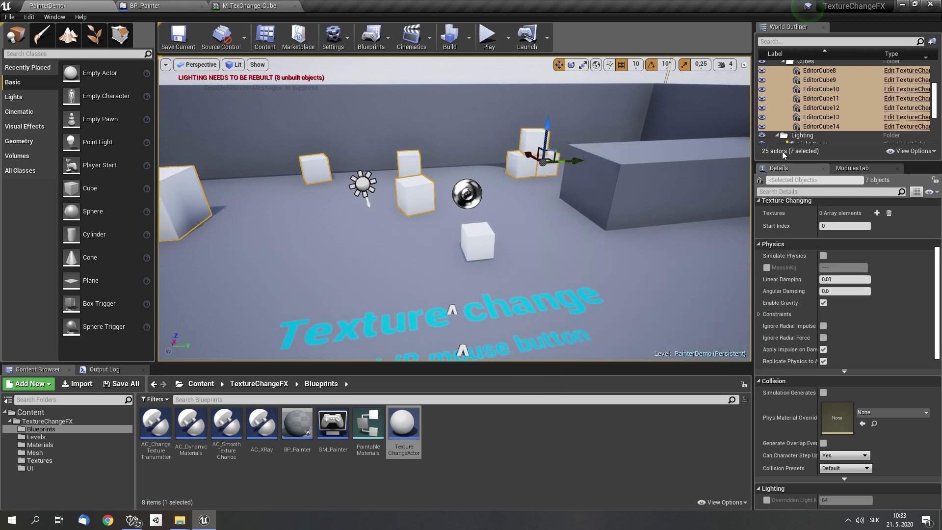
pyautogui.scroll(5, 855, 292)
pyautogui.scroll(2, 855, 292)
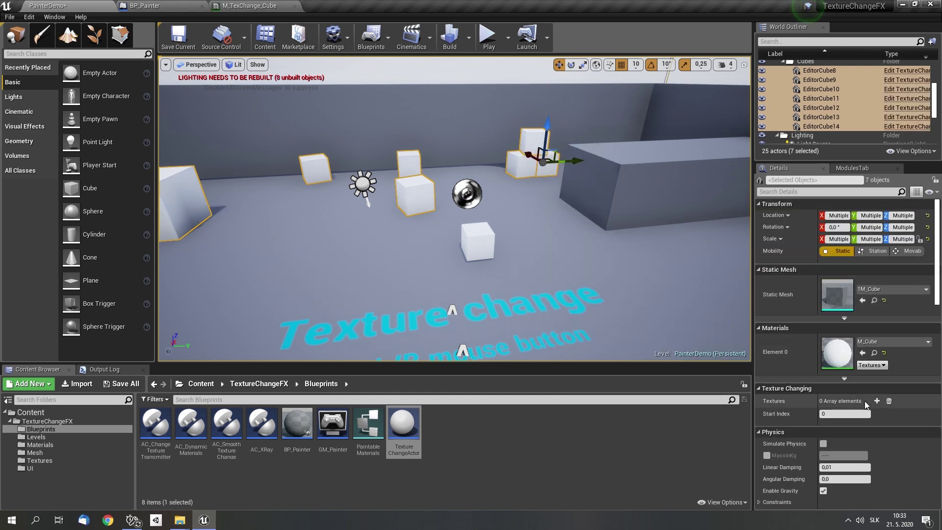
# - Grab all materials on each of EditorCube8 through EditorCube14
pyautogui.click(828, 69)
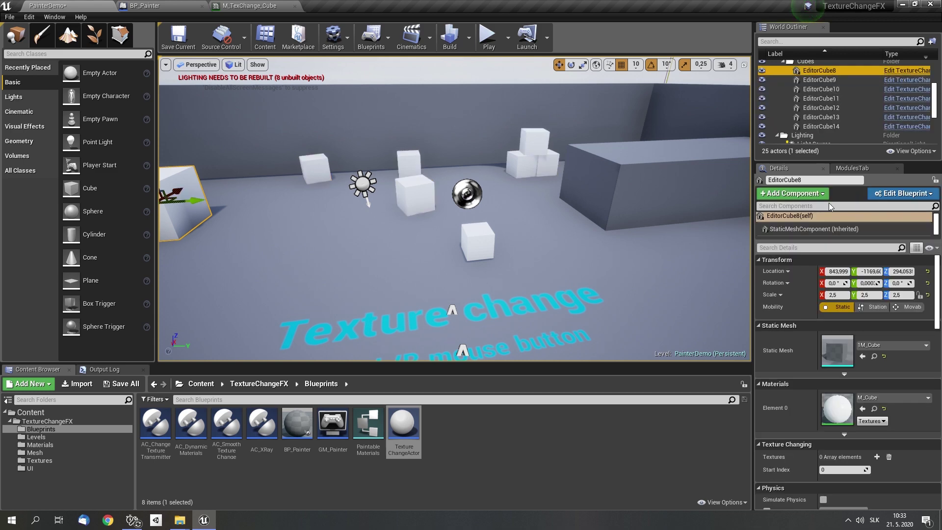
pyautogui.click(820, 225)
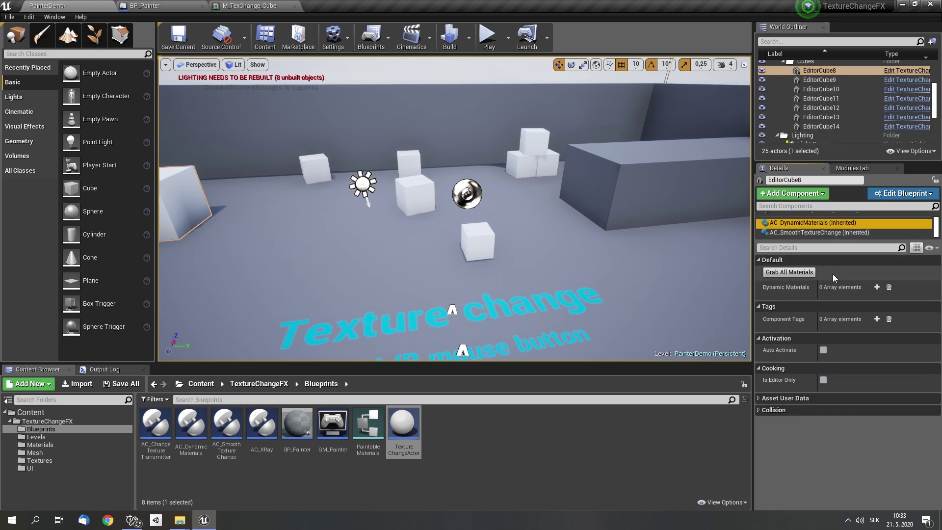
pyautogui.click(811, 78)
pyautogui.click(802, 225)
pyautogui.click(820, 98)
pyautogui.click(809, 223)
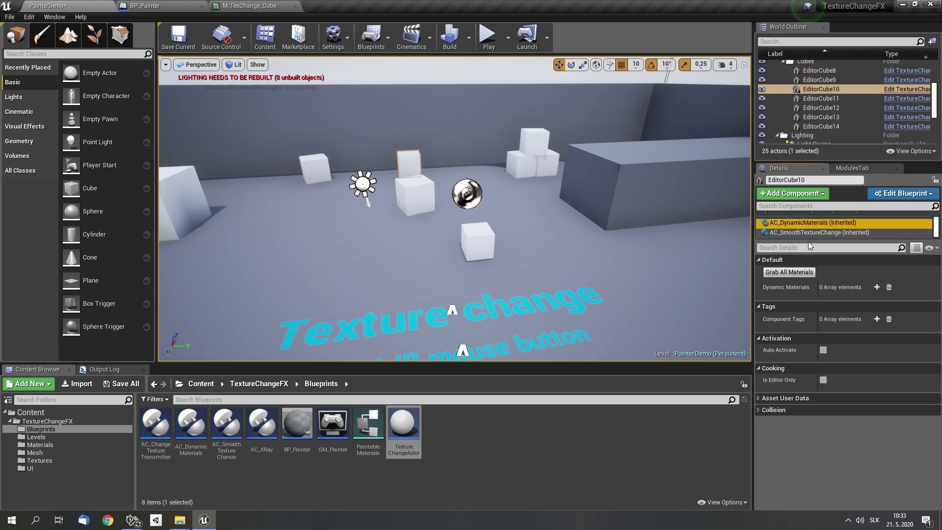
pyautogui.click(819, 98)
pyautogui.click(809, 223)
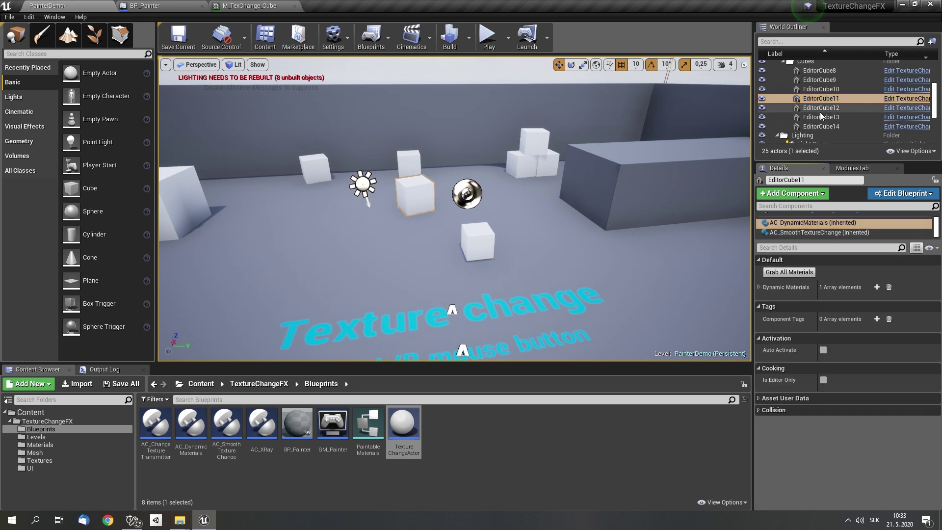
pyautogui.click(820, 107)
pyautogui.click(814, 224)
pyautogui.click(820, 116)
pyautogui.click(809, 224)
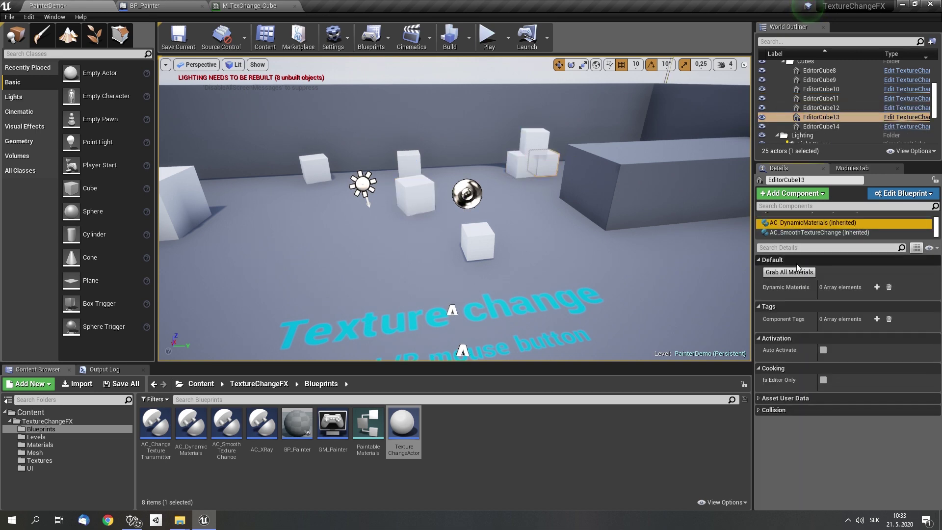
pyautogui.click(823, 126)
pyautogui.click(793, 222)
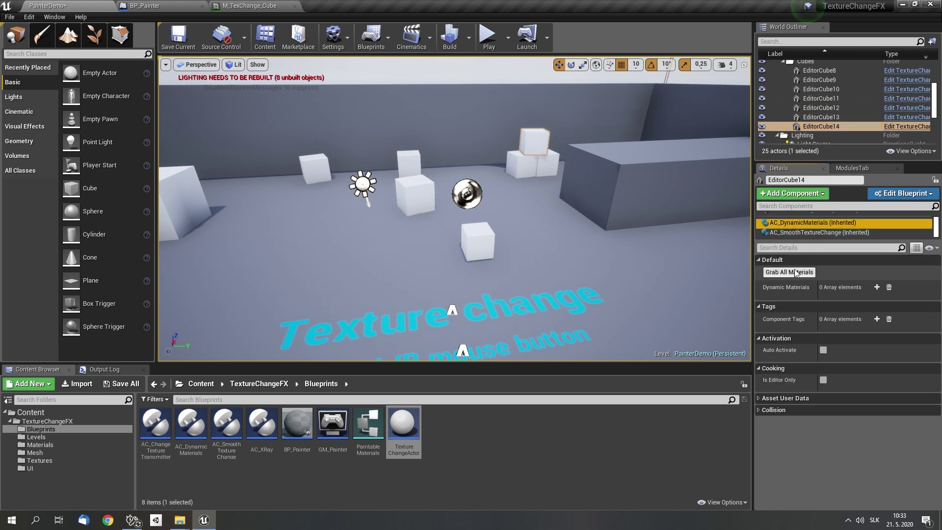
# - Copy the original actor's five-entry Textures list onto all seven cubes and play the level
pyautogui.click(491, 236)
pyautogui.rightClick(774, 405)
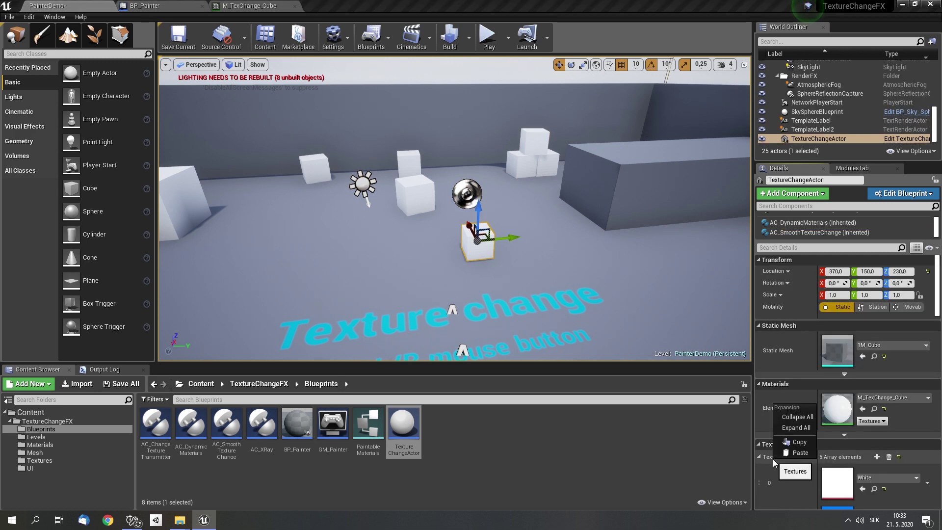
pyautogui.click(798, 443)
pyautogui.scroll(3, 834, 103)
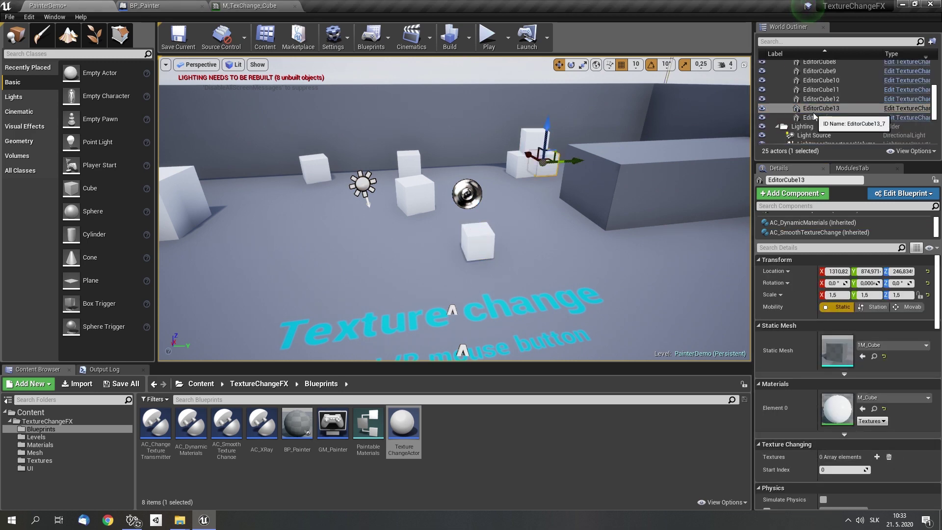
pyautogui.click(814, 113)
pyautogui.keyDown('shift'); pyautogui.click(819, 96); pyautogui.keyUp('shift')
pyautogui.rightClick(775, 403)
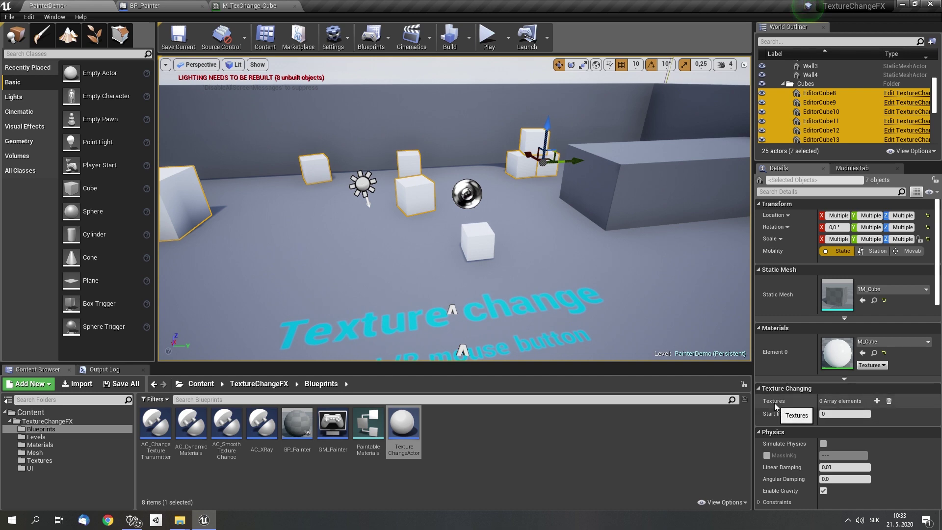
pyautogui.click(788, 419)
pyautogui.click(489, 37)
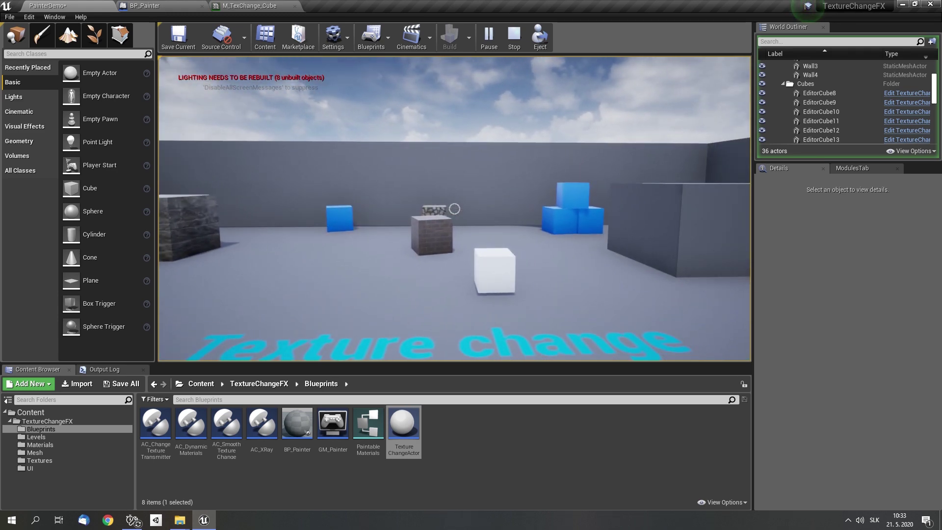
# - Stop play and replace the arena walls and floor with TextureChangeActor
pyautogui.press('Escape')
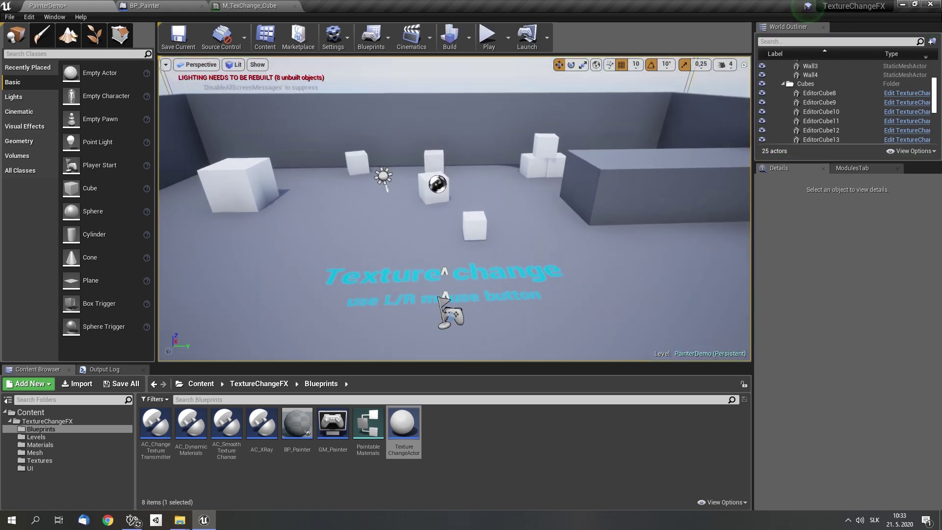
pyautogui.click(540, 227)
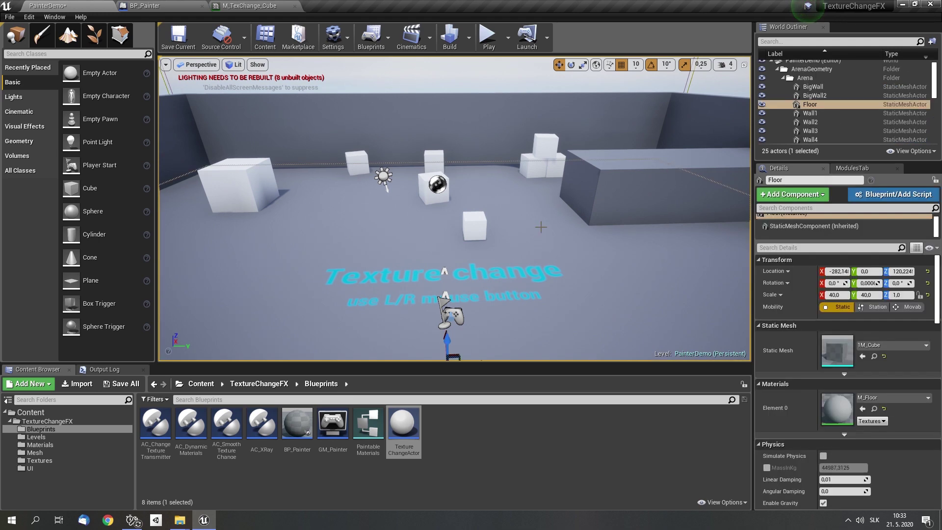
pyautogui.click(814, 86)
pyautogui.keyDown('shift'); pyautogui.click(824, 138); pyautogui.keyUp('shift')
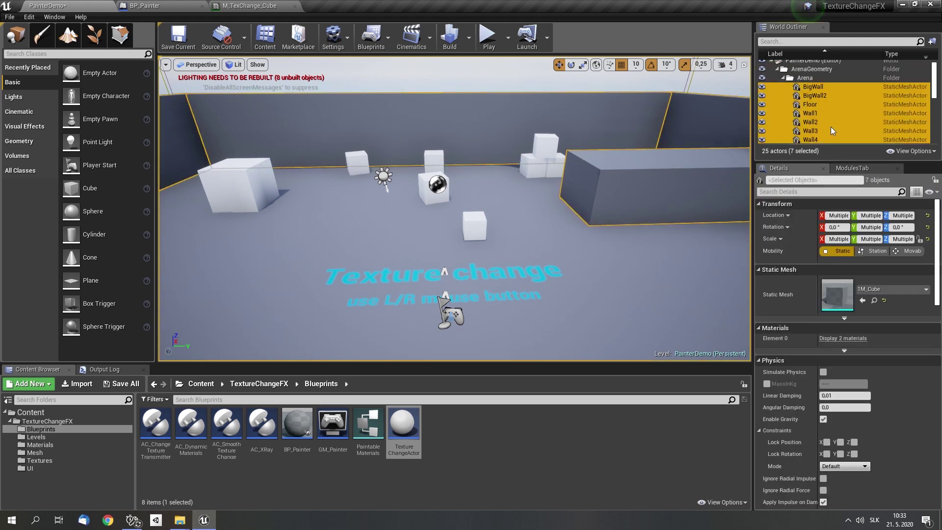
pyautogui.rightClick(556, 119)
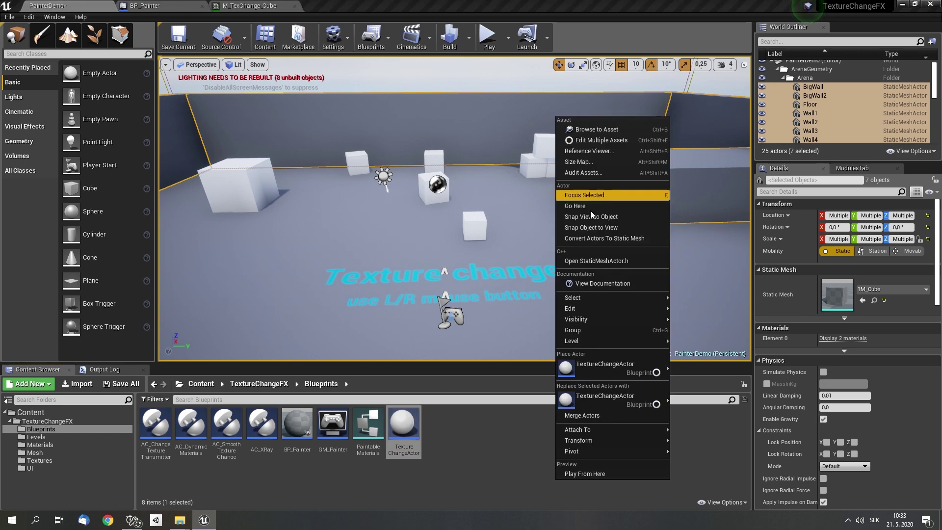
pyautogui.click(629, 396)
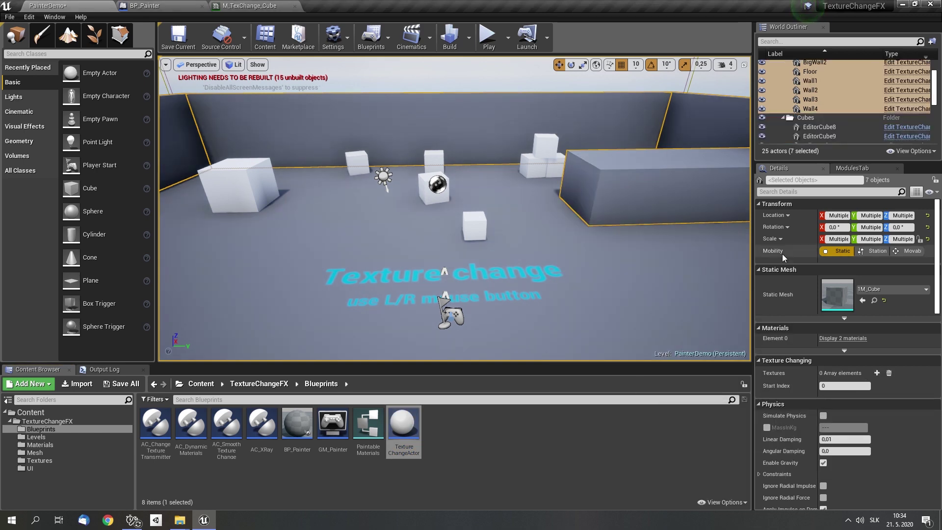
pyautogui.scroll(2, 838, 98)
# - Open the dynamic materials component on BigWall, BigWall2 and Wall1, grabbing Wall1's materials
pyautogui.click(824, 85)
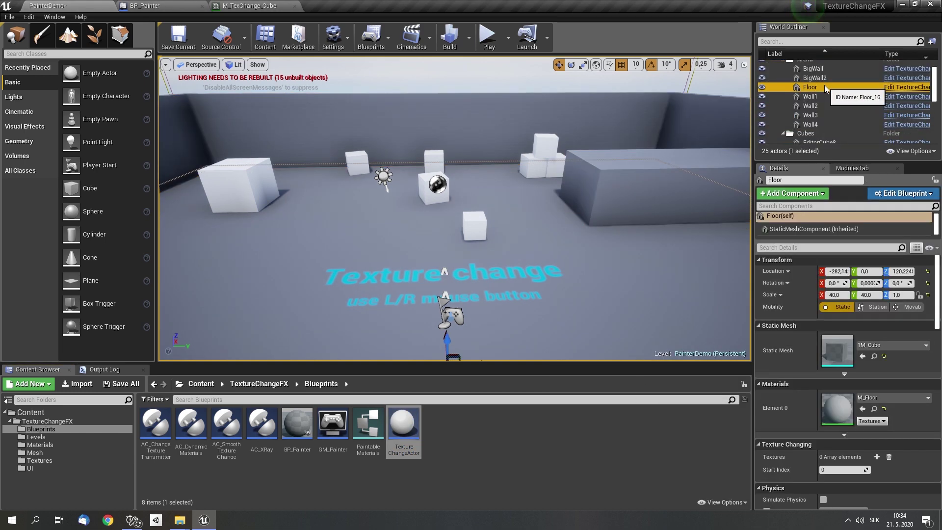
pyautogui.click(819, 69)
pyautogui.click(811, 223)
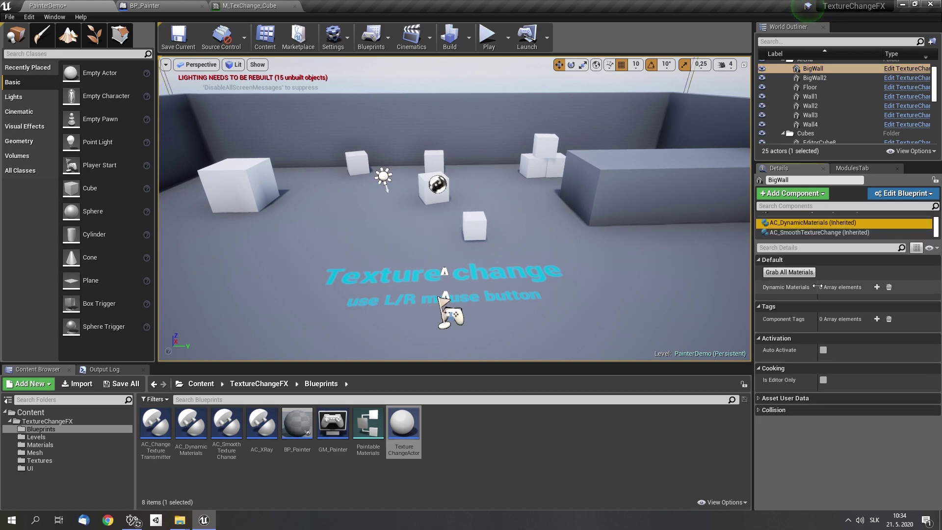
pyautogui.click(819, 77)
pyautogui.click(794, 222)
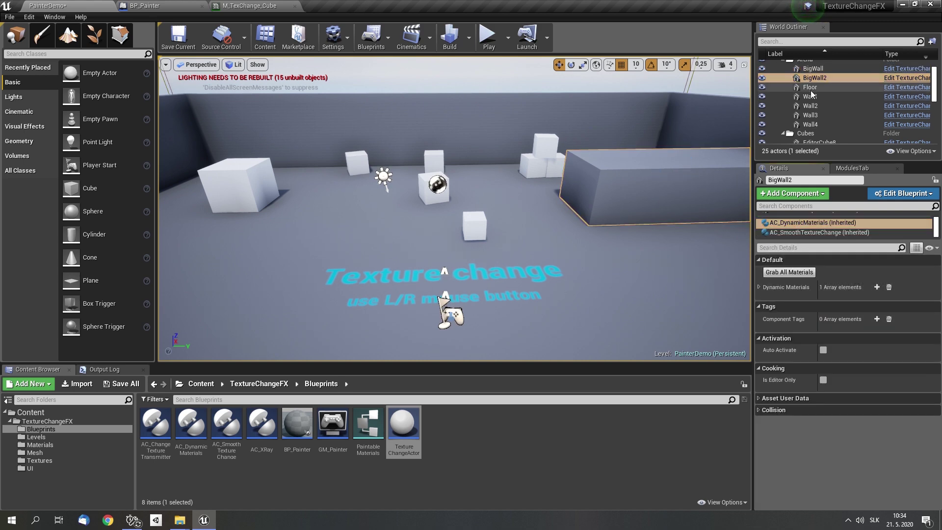
pyautogui.click(811, 90)
pyautogui.click(798, 222)
pyautogui.click(809, 97)
pyautogui.click(804, 223)
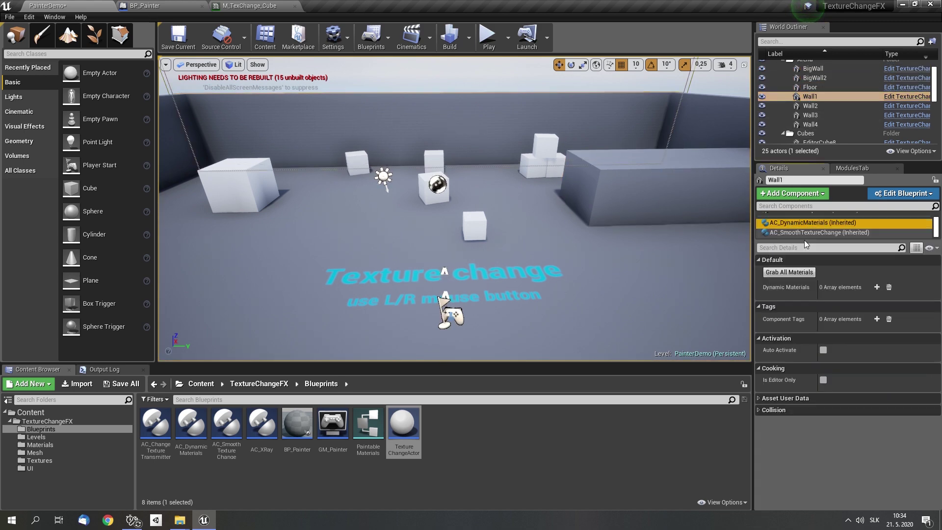
# - Grab all materials on Wall2, Wall3 and Wall4, then select the TextureChangeActor
pyautogui.click(790, 272)
pyautogui.click(814, 106)
pyautogui.click(802, 222)
pyautogui.click(799, 272)
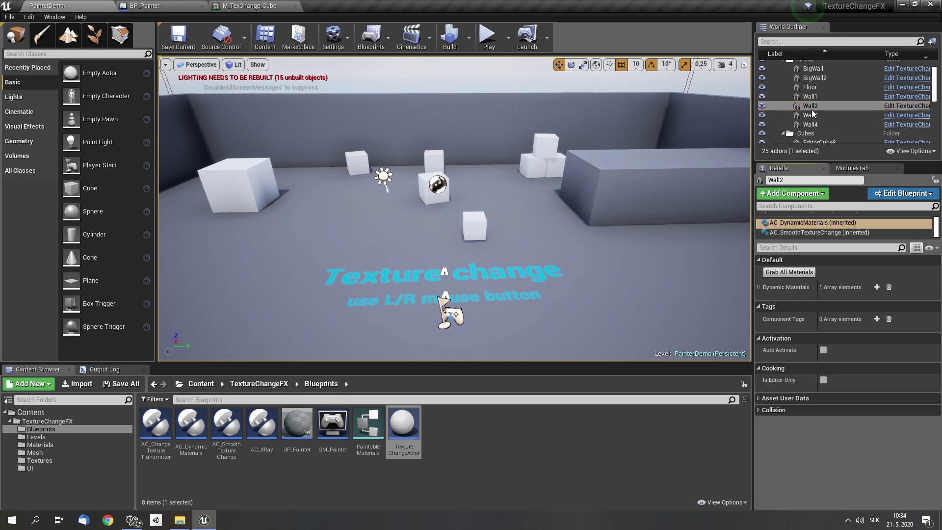
pyautogui.click(809, 114)
pyautogui.click(807, 224)
pyautogui.click(789, 272)
pyautogui.click(809, 124)
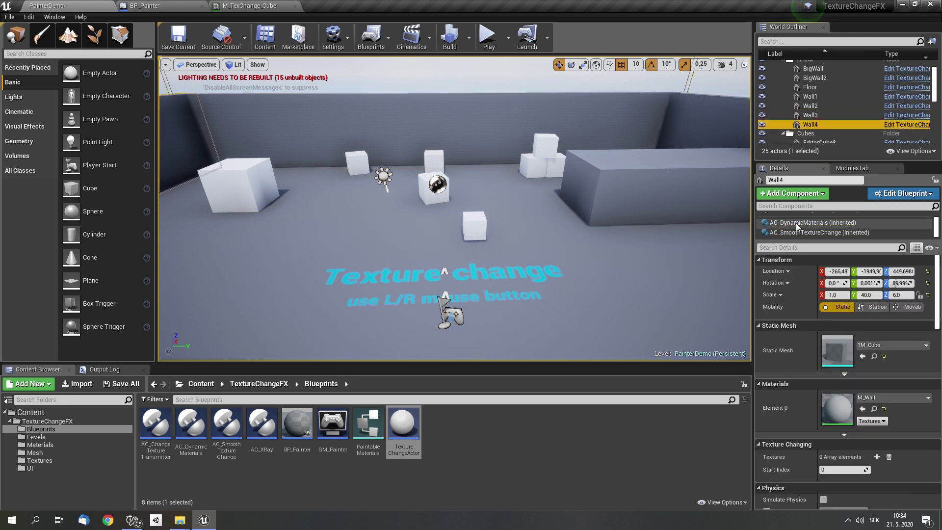
pyautogui.click(796, 223)
pyautogui.click(785, 273)
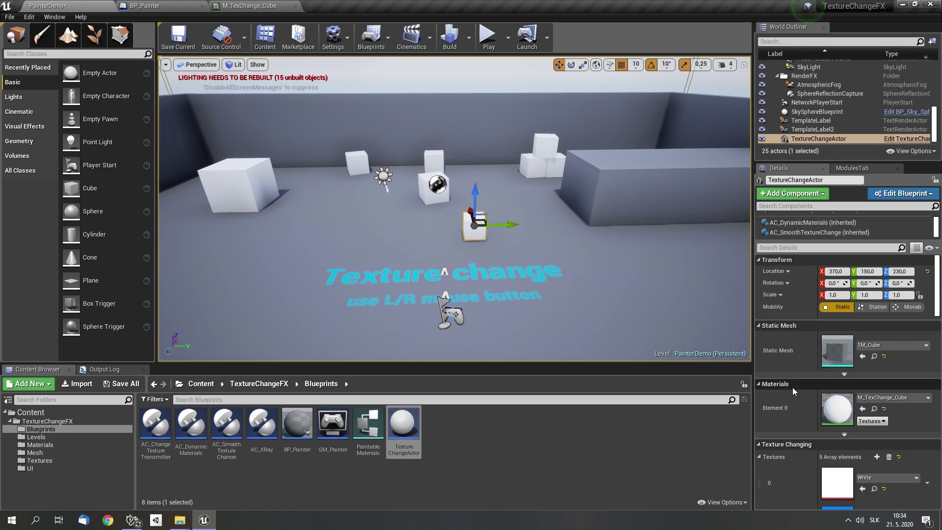
# - Paste the five-texture list into all seven arena actors
pyautogui.scroll(-3, 792, 387)
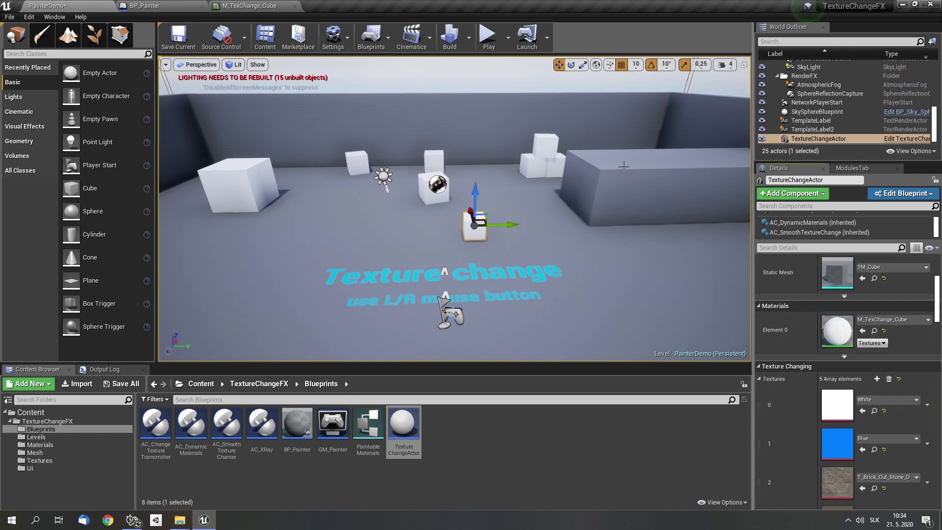
pyautogui.scroll(5, 822, 98)
pyautogui.click(813, 75)
pyautogui.keyDown('shift'); pyautogui.click(822, 129); pyautogui.keyUp('shift')
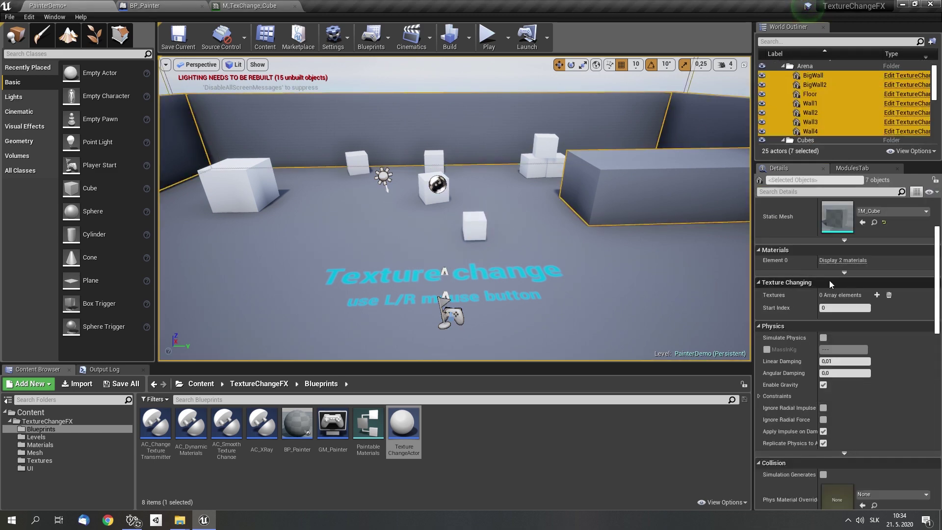
pyautogui.rightClick(782, 298)
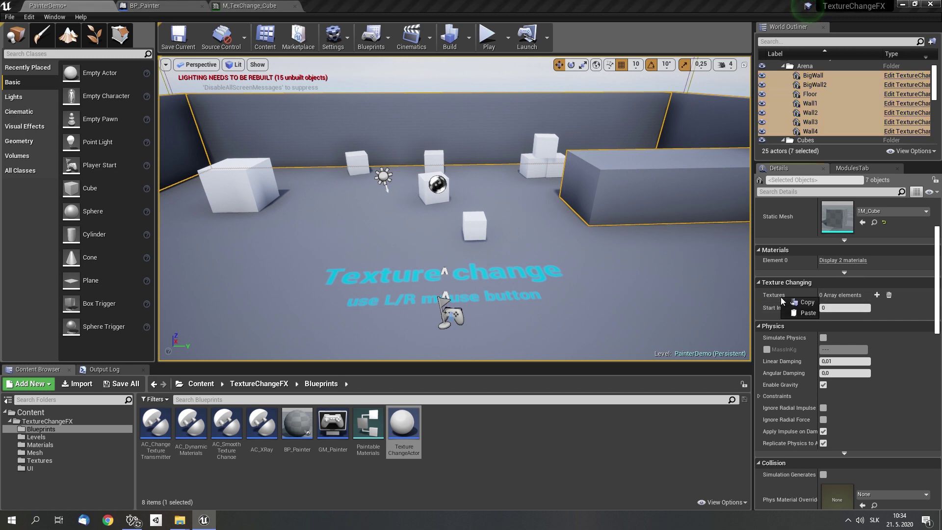
pyautogui.click(797, 313)
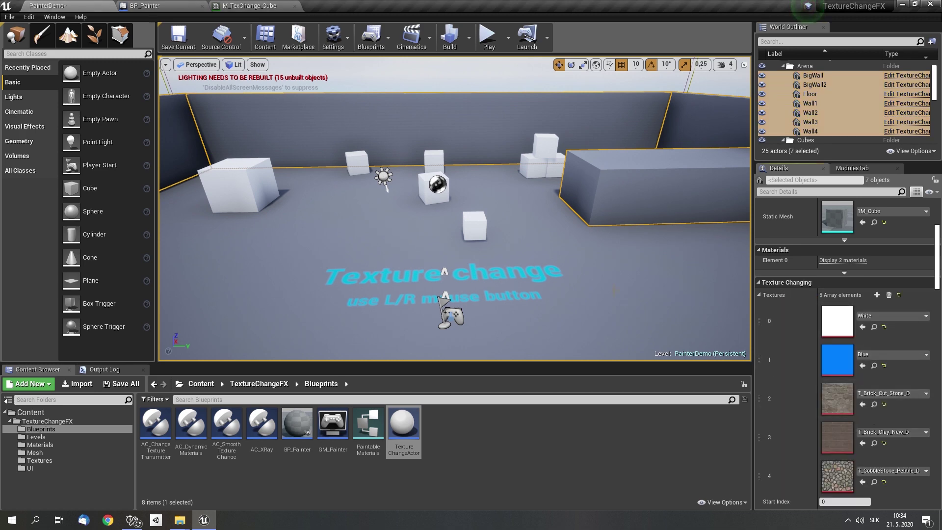
# - Set the floor's last texture to T_CobbleStone_Rough_D
pyautogui.click(619, 286)
pyautogui.click(884, 463)
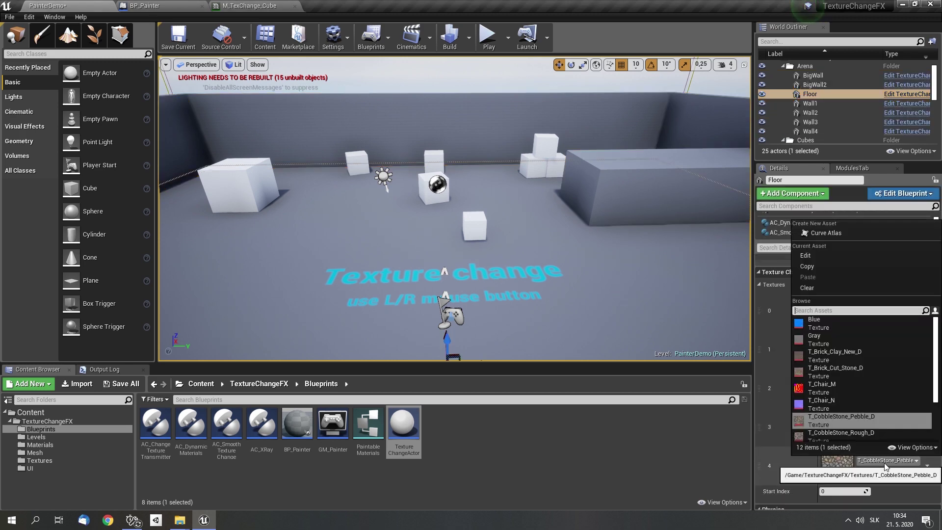
pyautogui.click(864, 436)
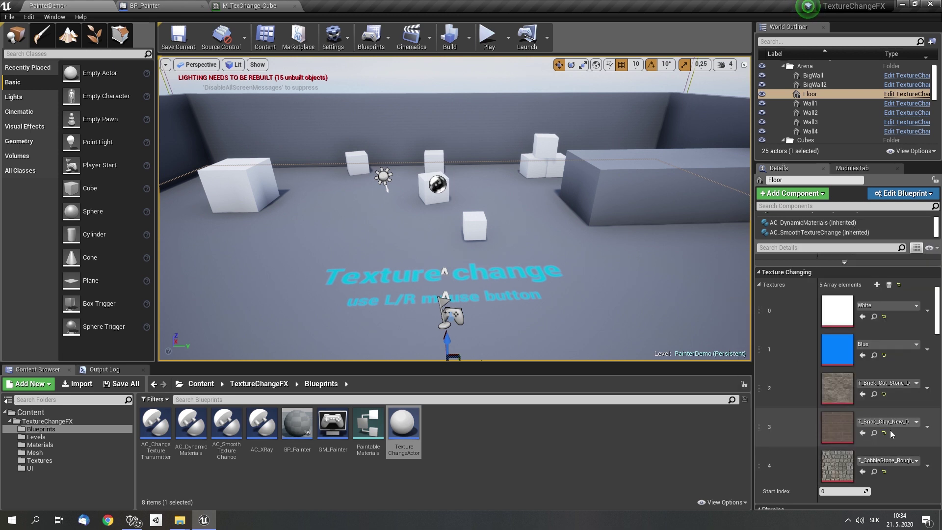
# - Make Gray the first texture on all seven arena actors, then play and switch the centre cube
pyautogui.click(812, 103)
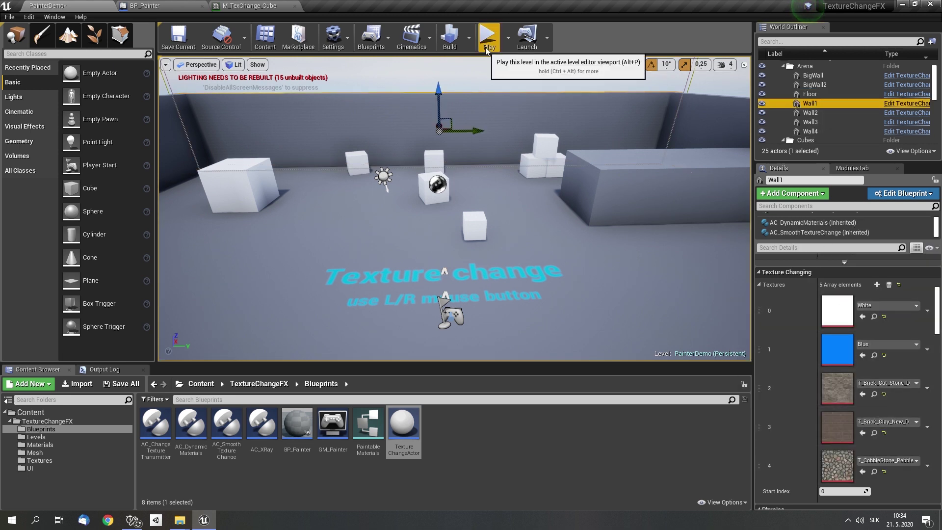
pyautogui.click(818, 122)
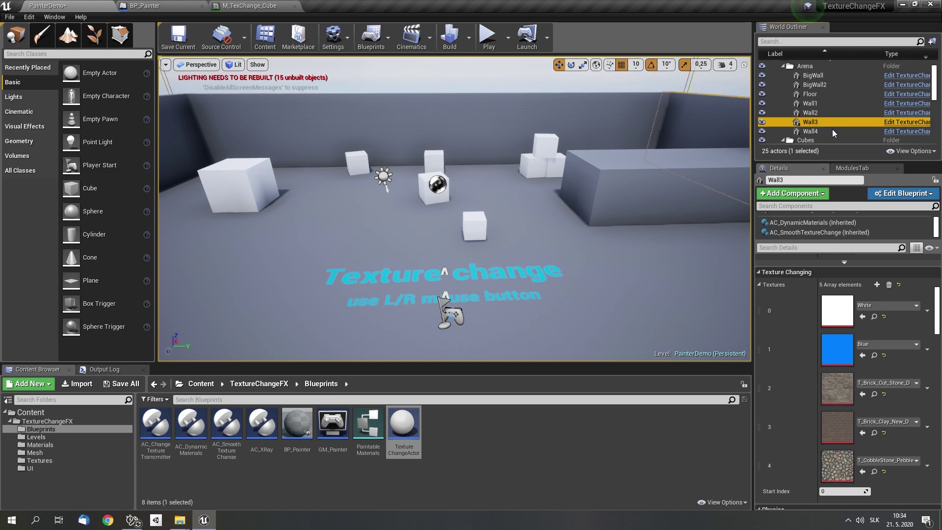
pyautogui.keyDown('shift'); pyautogui.click(818, 75); pyautogui.keyUp('shift')
pyautogui.click(864, 246)
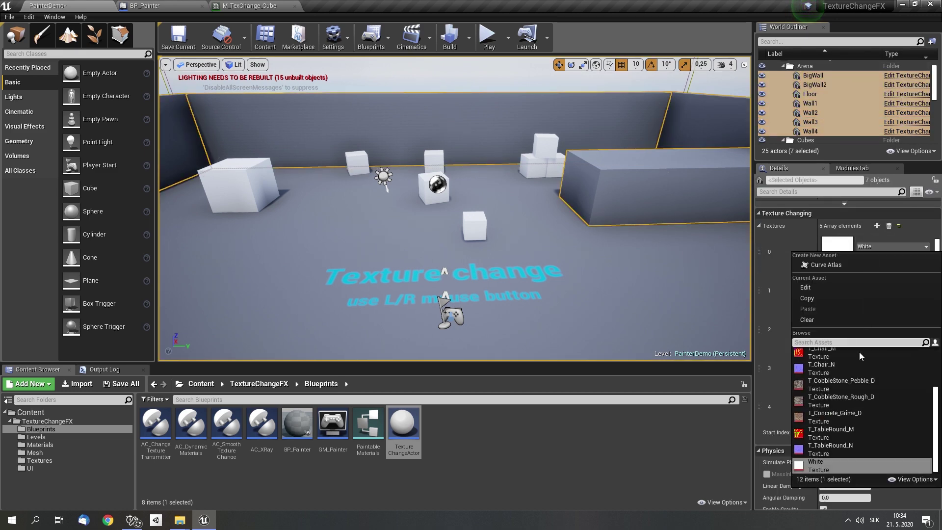
pyautogui.write('gra')
pyautogui.click(842, 350)
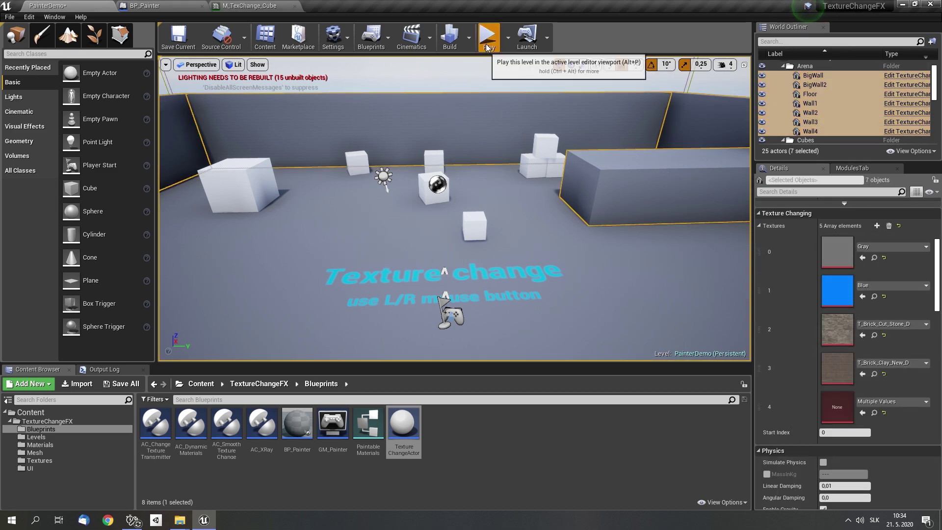
pyautogui.click(487, 36)
pyautogui.click(455, 208)
# - After switching a wall in play, set Wall1's smooth texture change Speed 10 and Feather 20
pyautogui.click(454, 209)
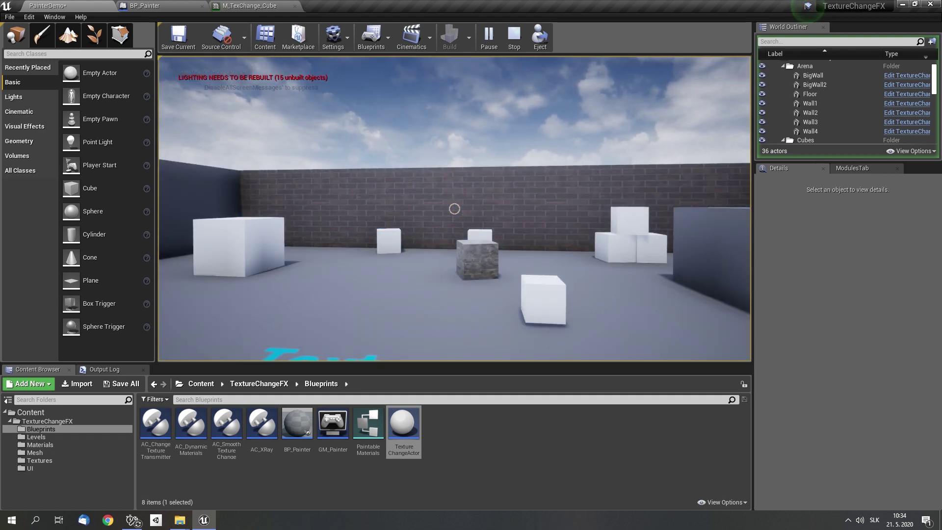
pyautogui.press('Escape')
pyautogui.click(484, 186)
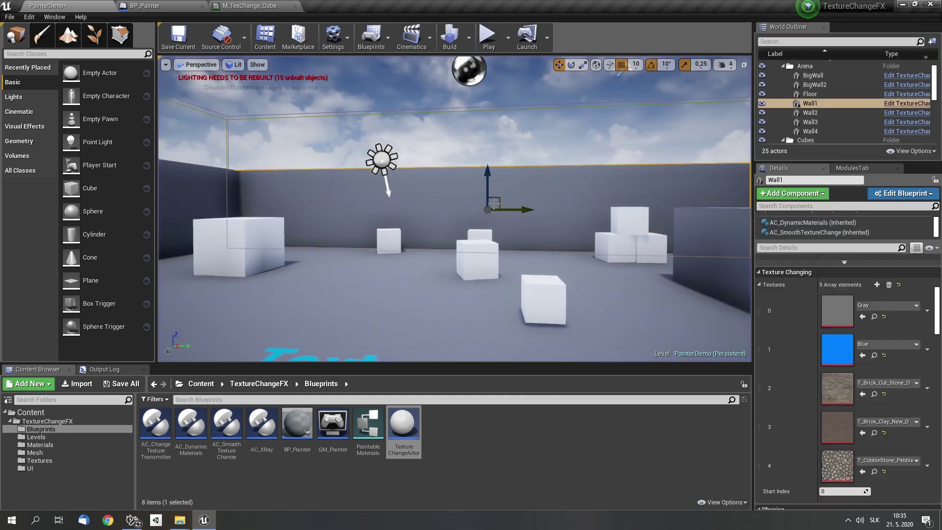
pyautogui.click(837, 231)
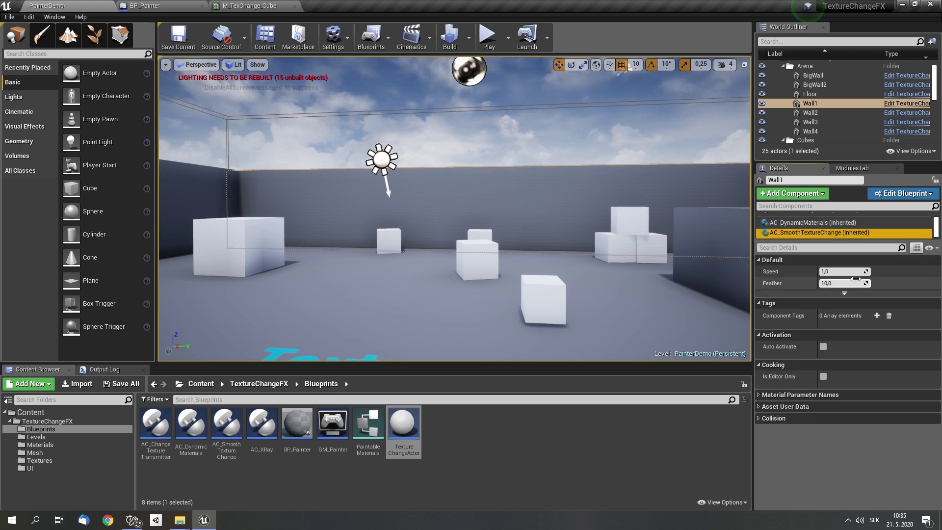
pyautogui.click(851, 272)
pyautogui.write('10')
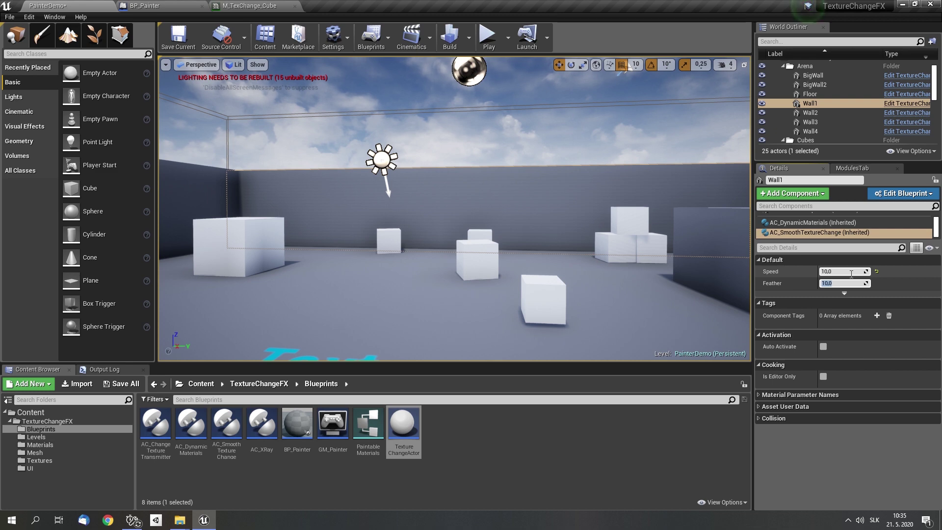
# - Play the level and cycle the back wall through brick and its next textures
pyautogui.click(487, 35)
pyautogui.click(454, 209)
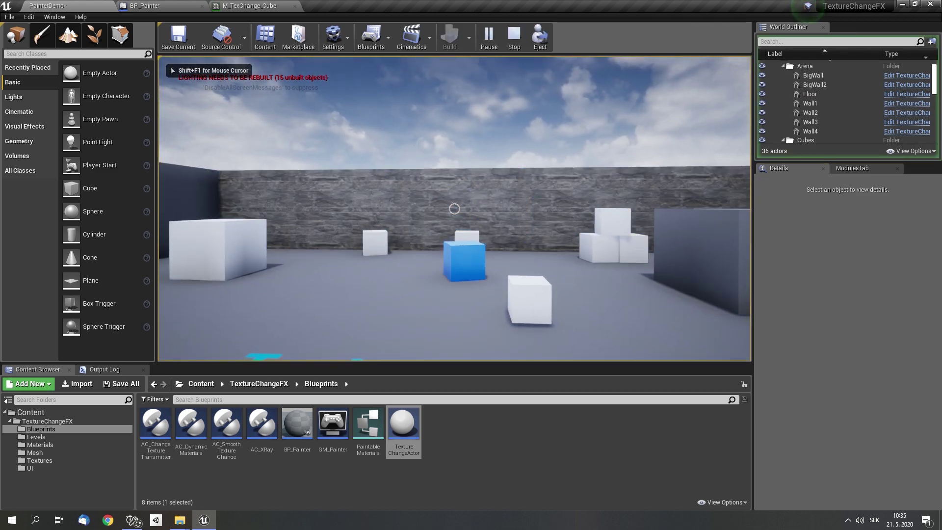
pyautogui.click(454, 208)
pyautogui.click(454, 208)
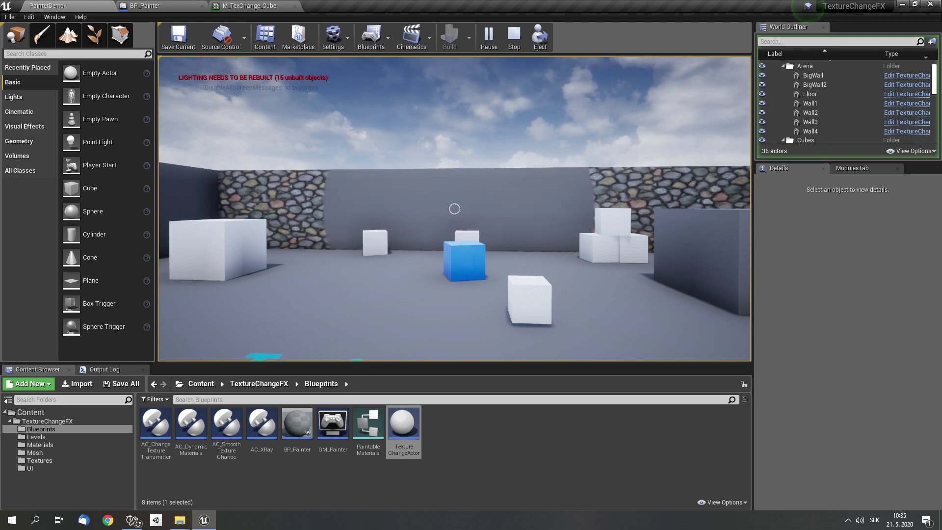